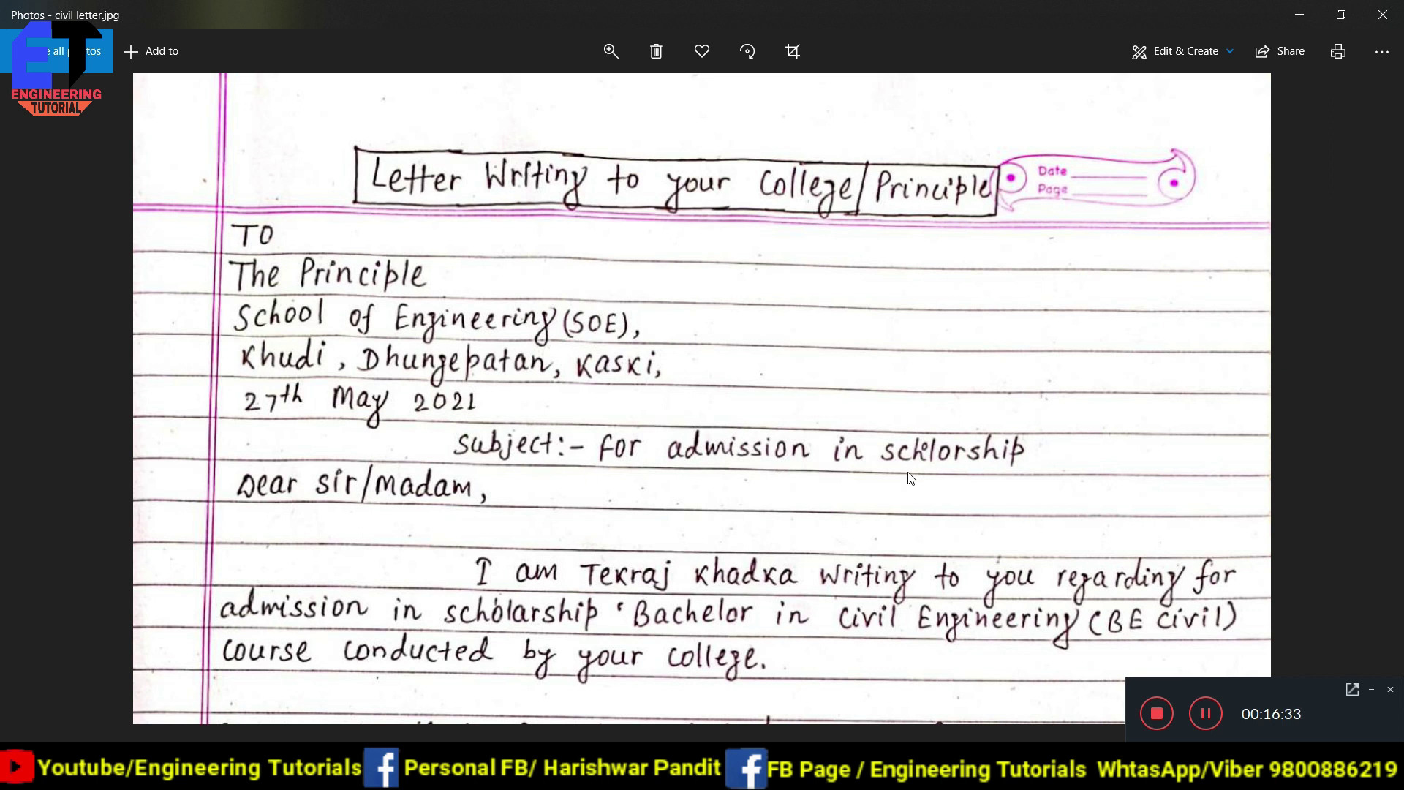
Review the rest of the handwritten admission letter, switch to the Chrome browser and start a new message in Gmail.
{"action": "scroll", "coordinate": [910, 479], "scroll_direction": "down", "scroll_amount": 5}
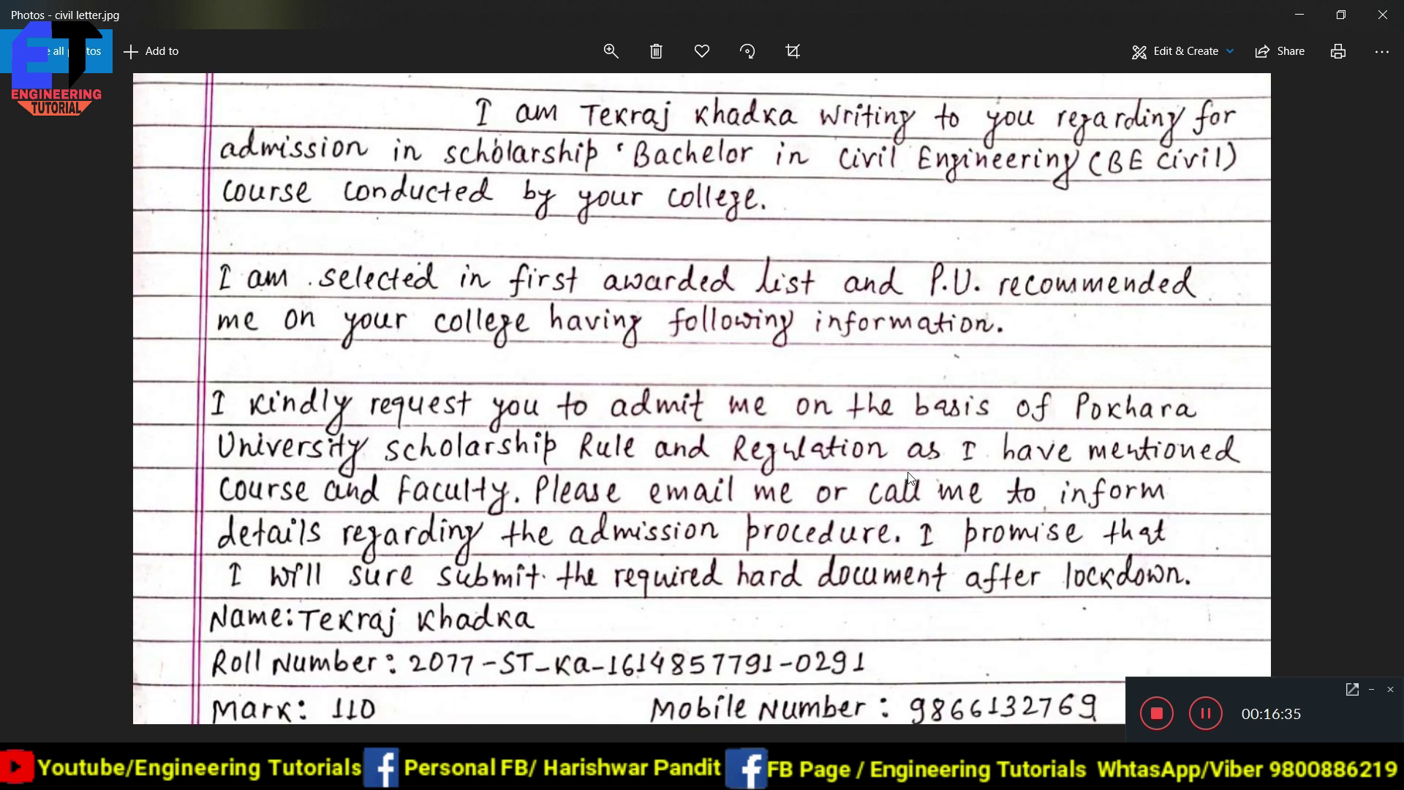
{"action": "scroll", "coordinate": [911, 479], "scroll_direction": "down", "scroll_amount": 4}
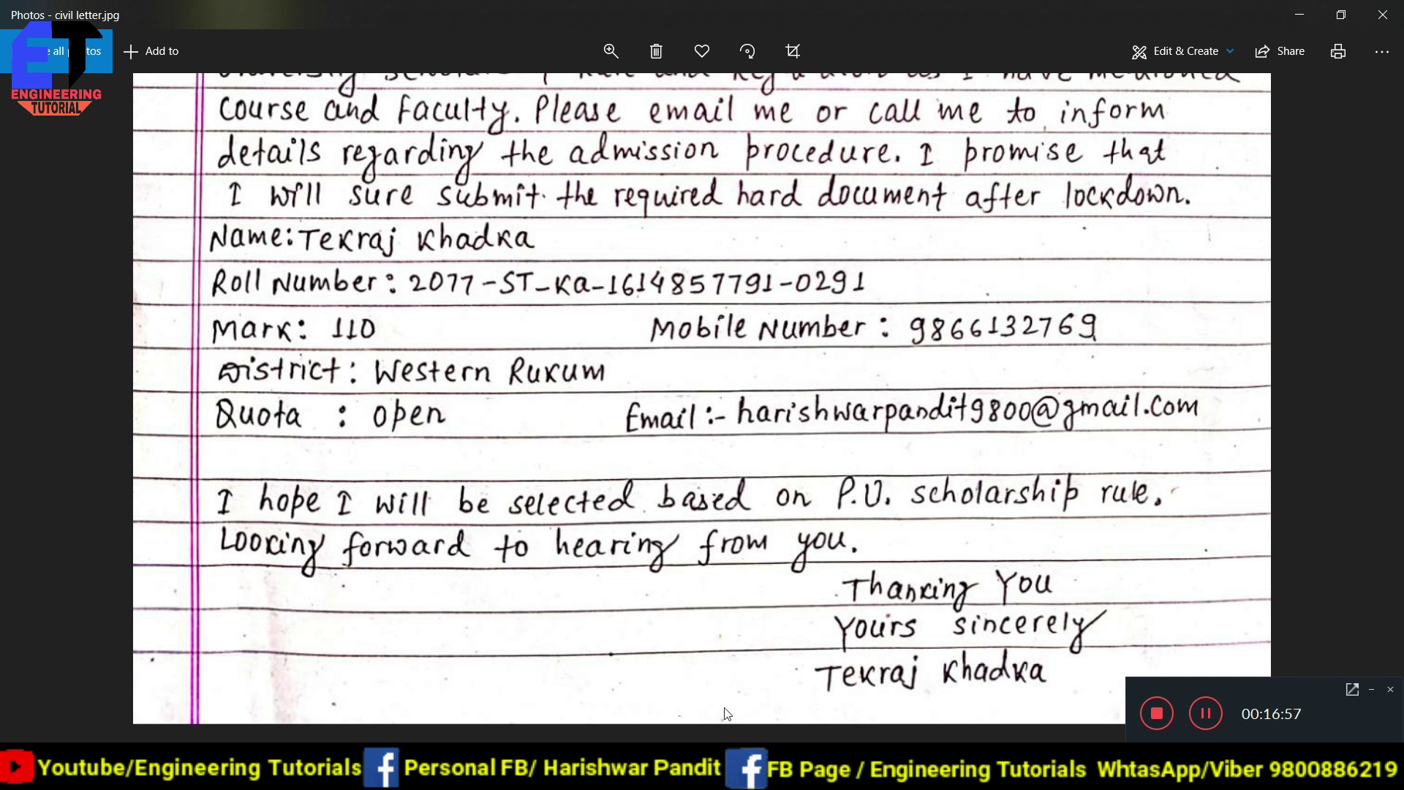
{"action": "key", "text": "alt+Tab"}
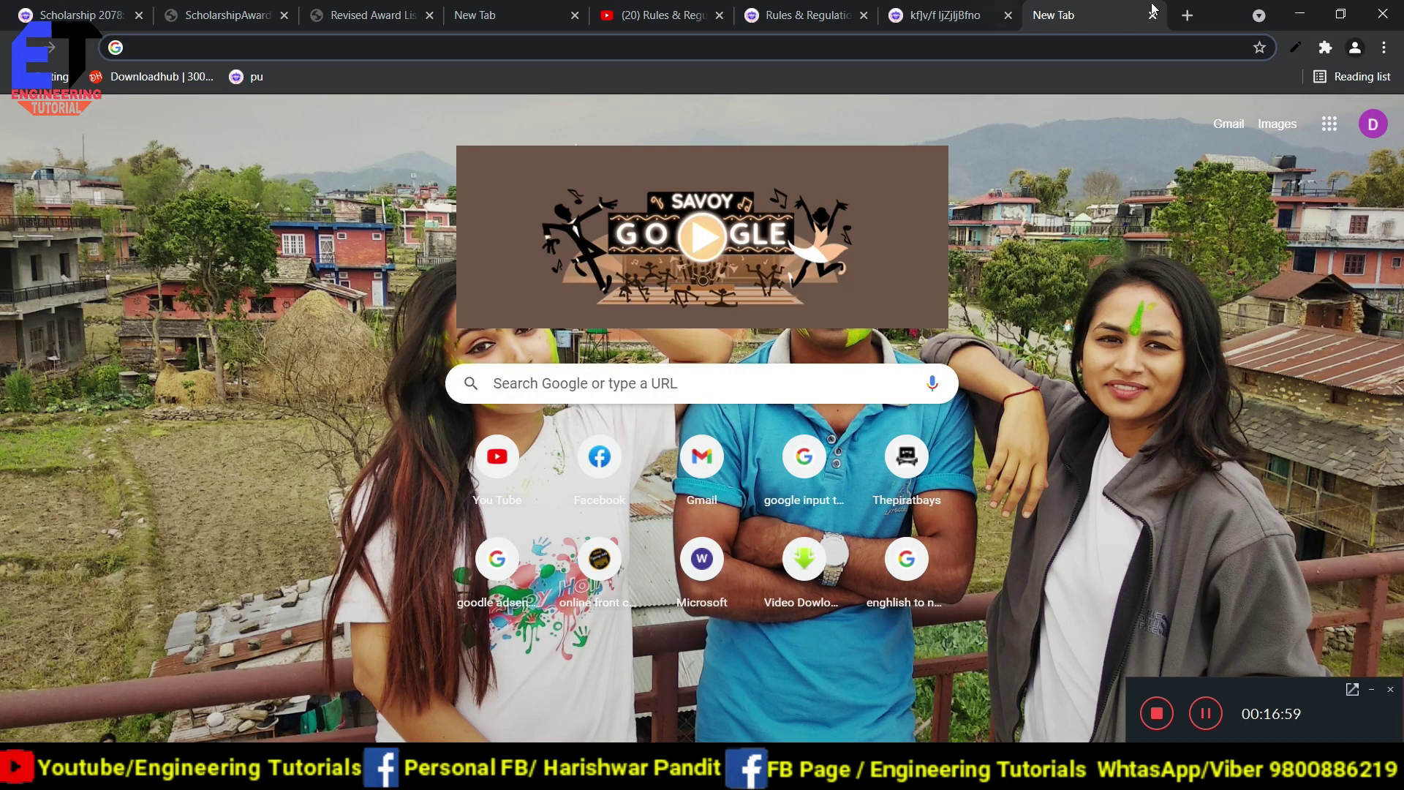
{"action": "left_click", "coordinate": [697, 474]}
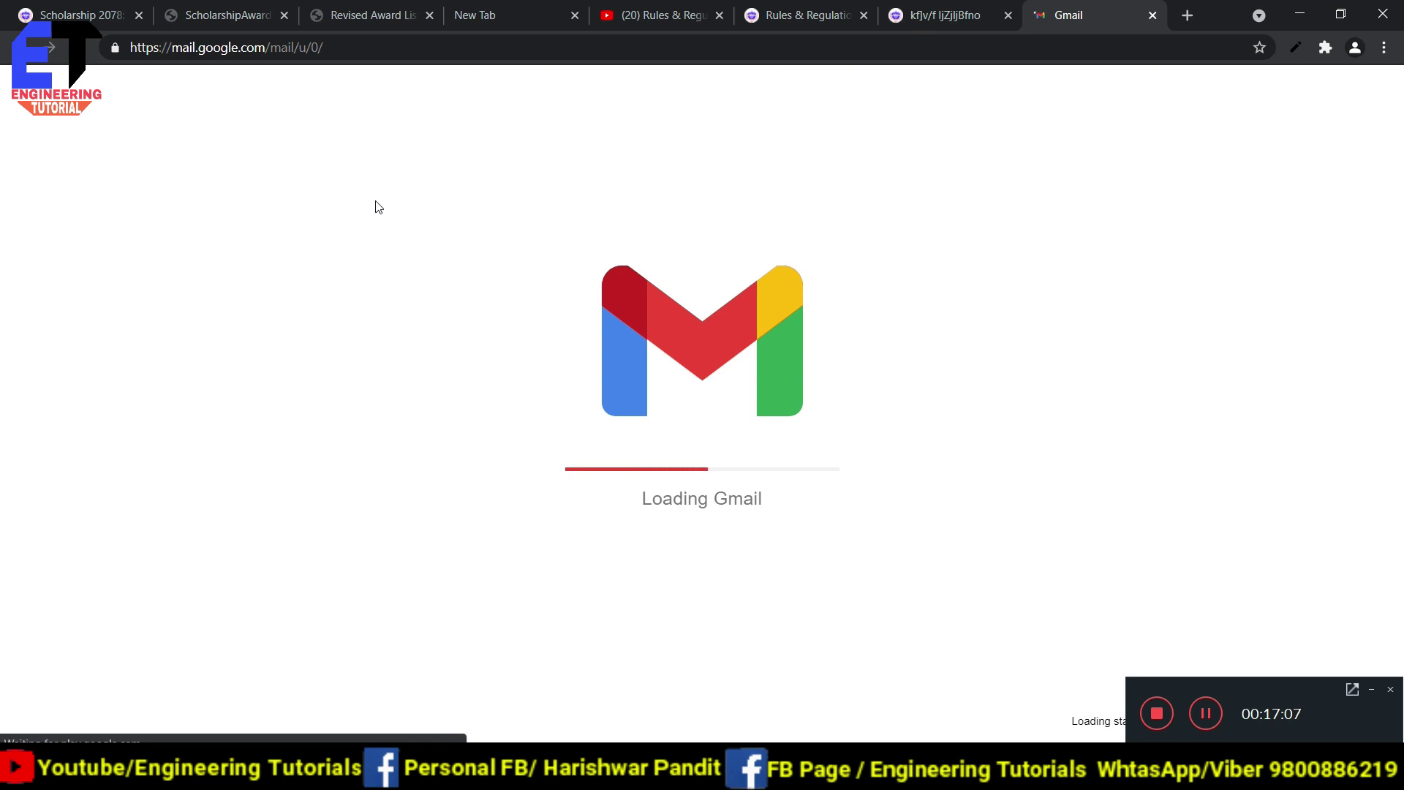
{"action": "left_click", "coordinate": [84, 165]}
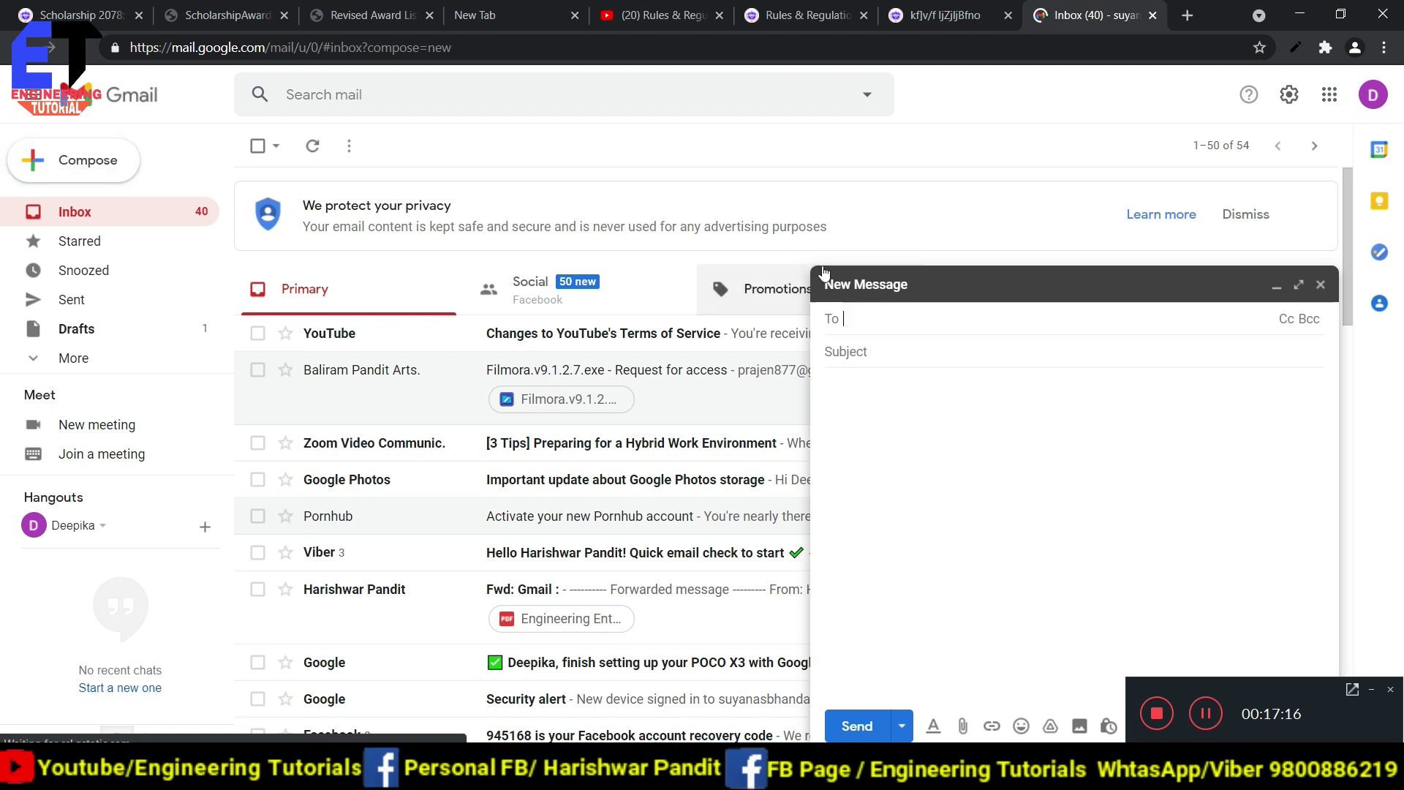
Address the message to the college using the copied e-mail address and enter the subject "for scholarship admisssion".
{"action": "right_click", "coordinate": [848, 318]}
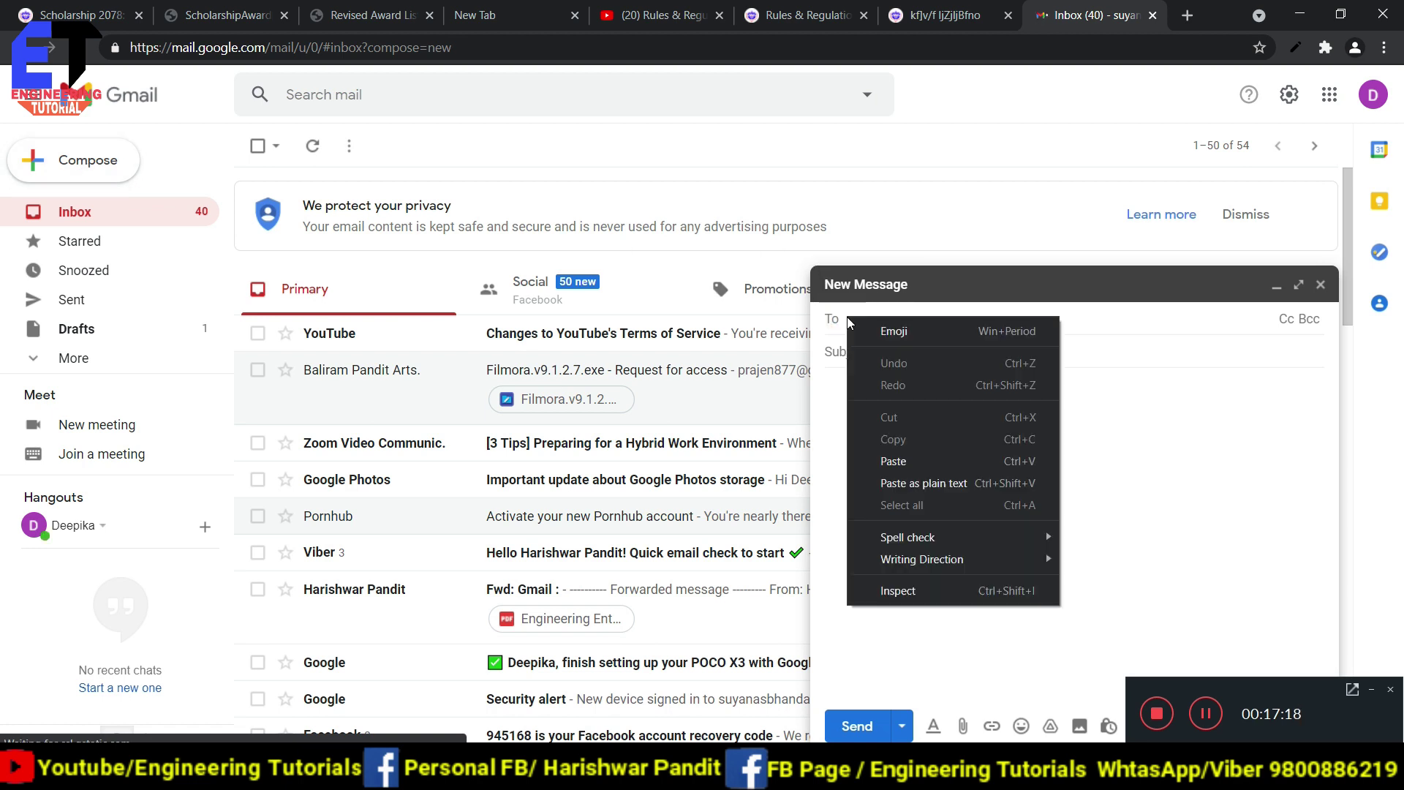
{"action": "left_click", "coordinate": [905, 461]}
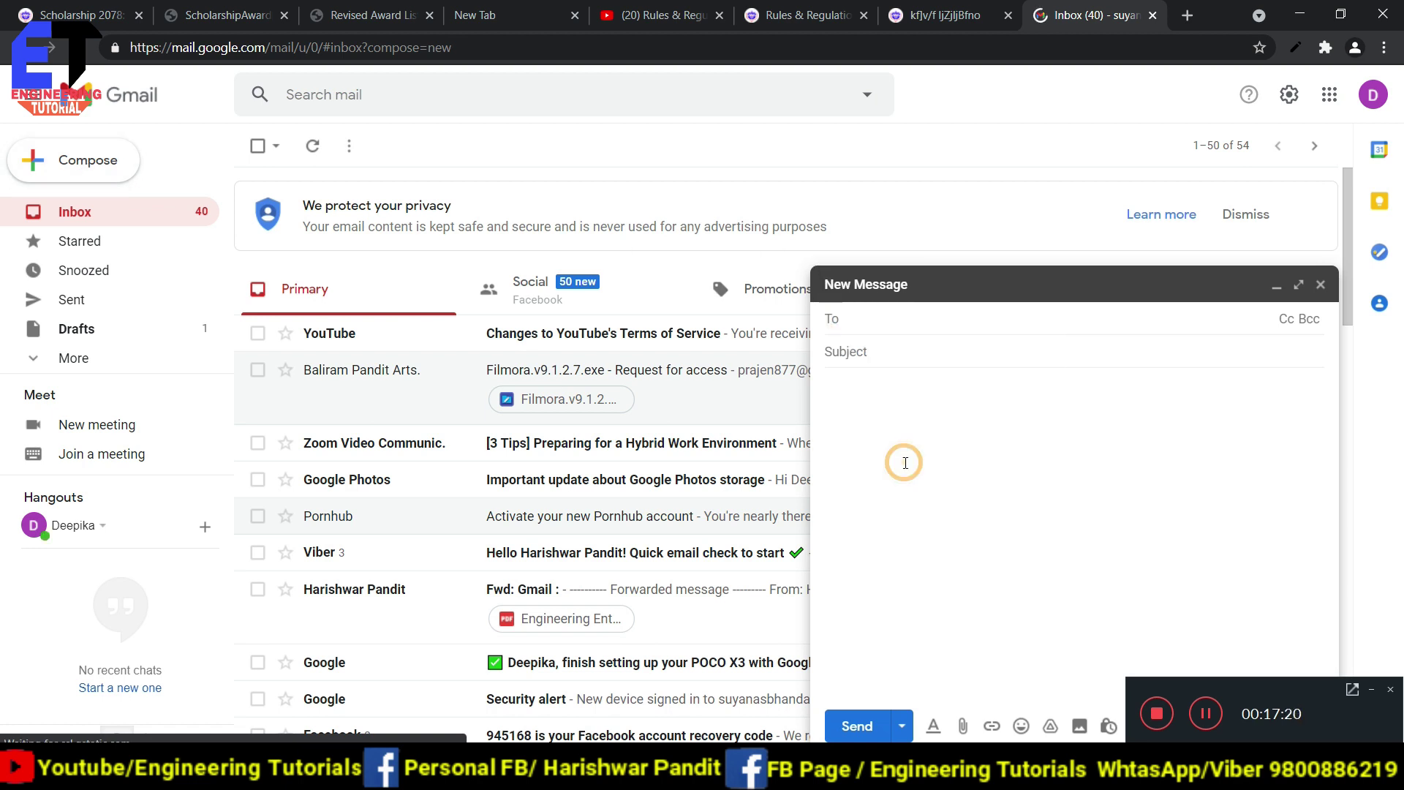
{"action": "left_click", "coordinate": [877, 356]}
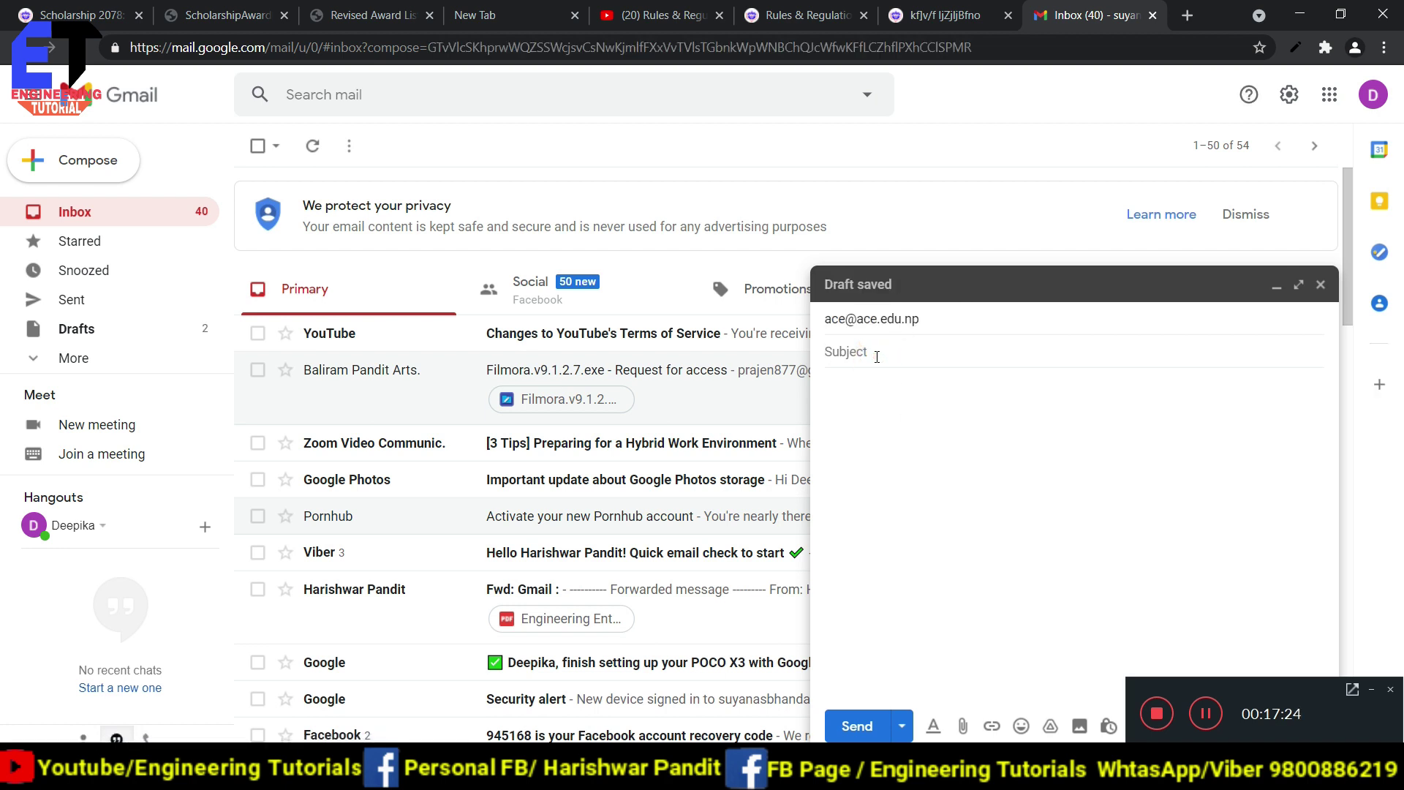
{"action": "type", "text": "fo"}
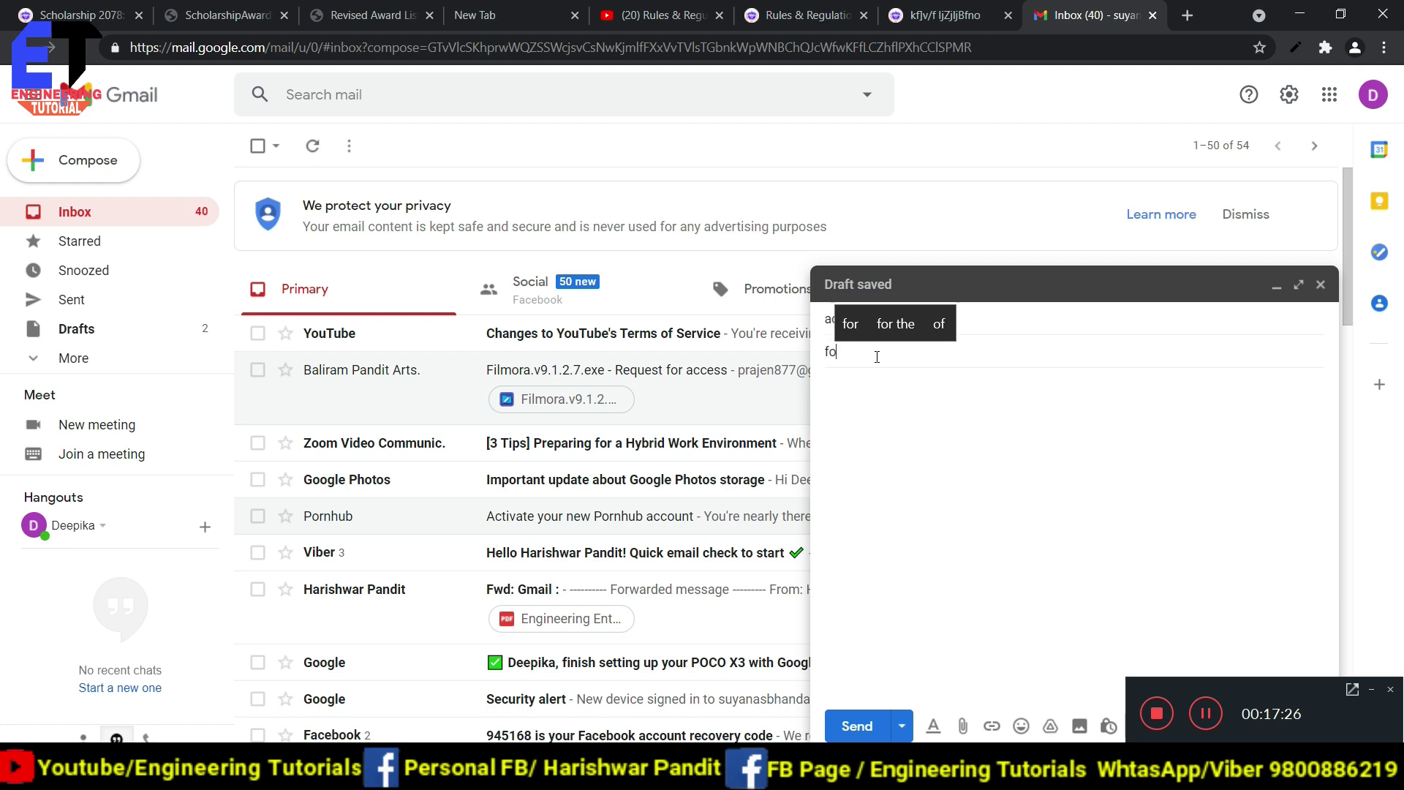
{"action": "type", "text": "r sch"}
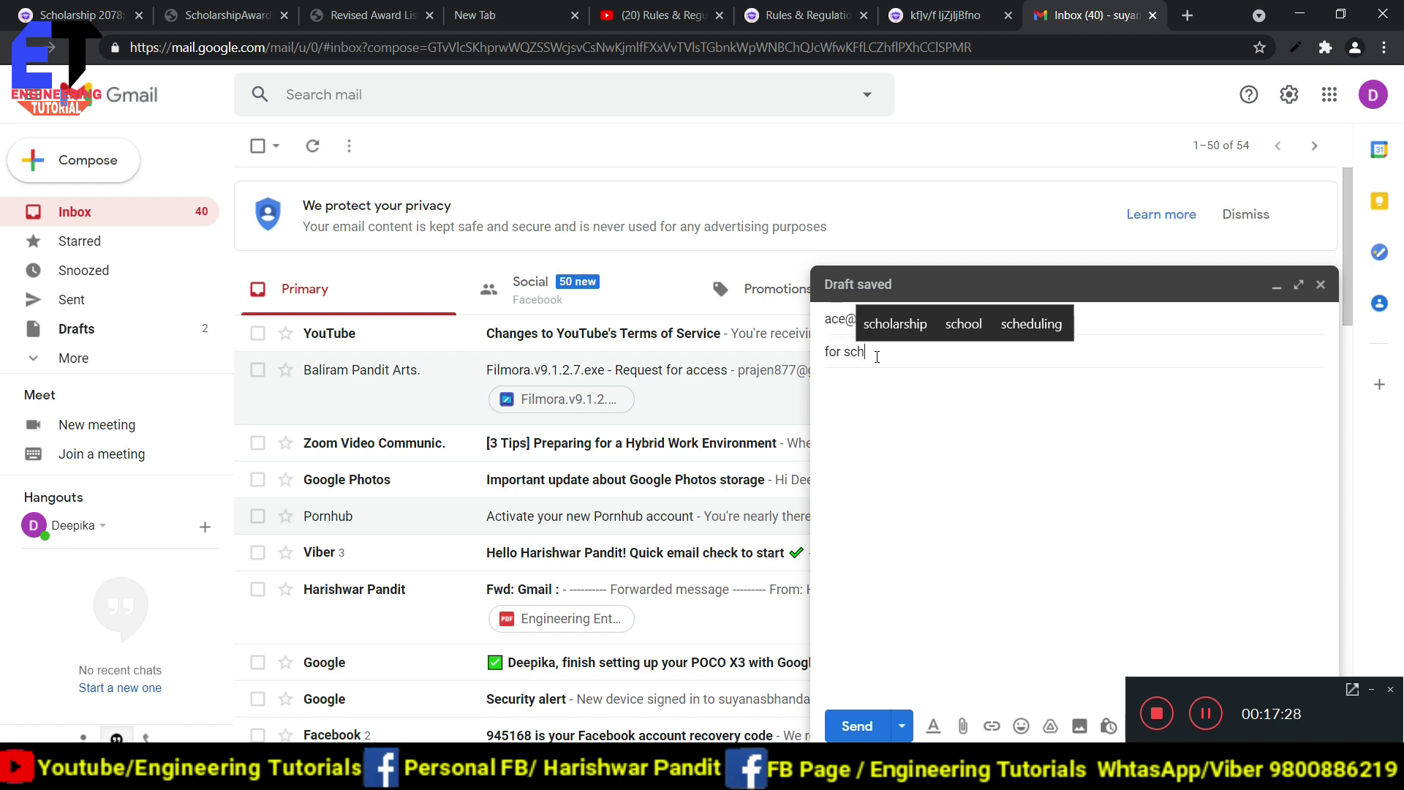
{"action": "type", "text": "olarsh"}
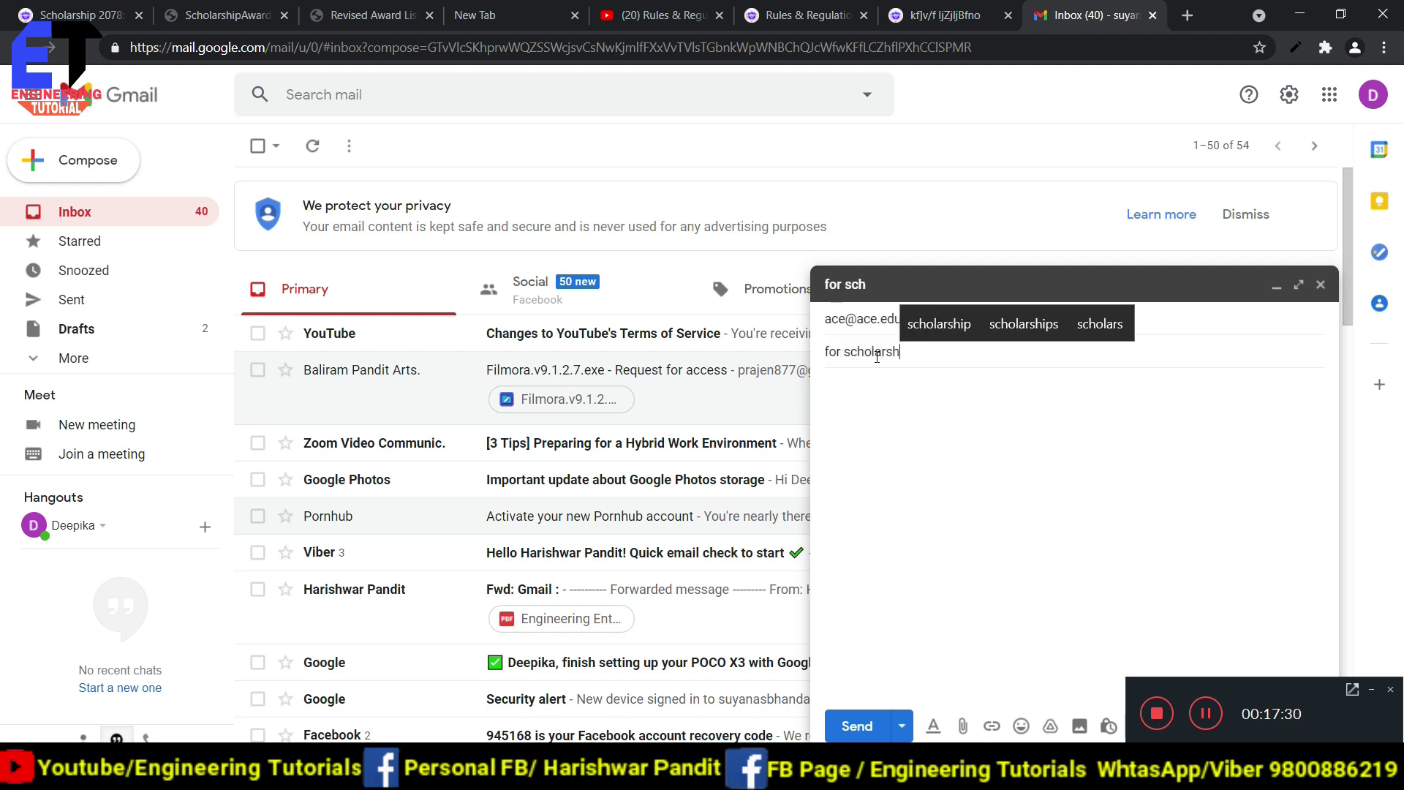
{"action": "type", "text": "ip admi"}
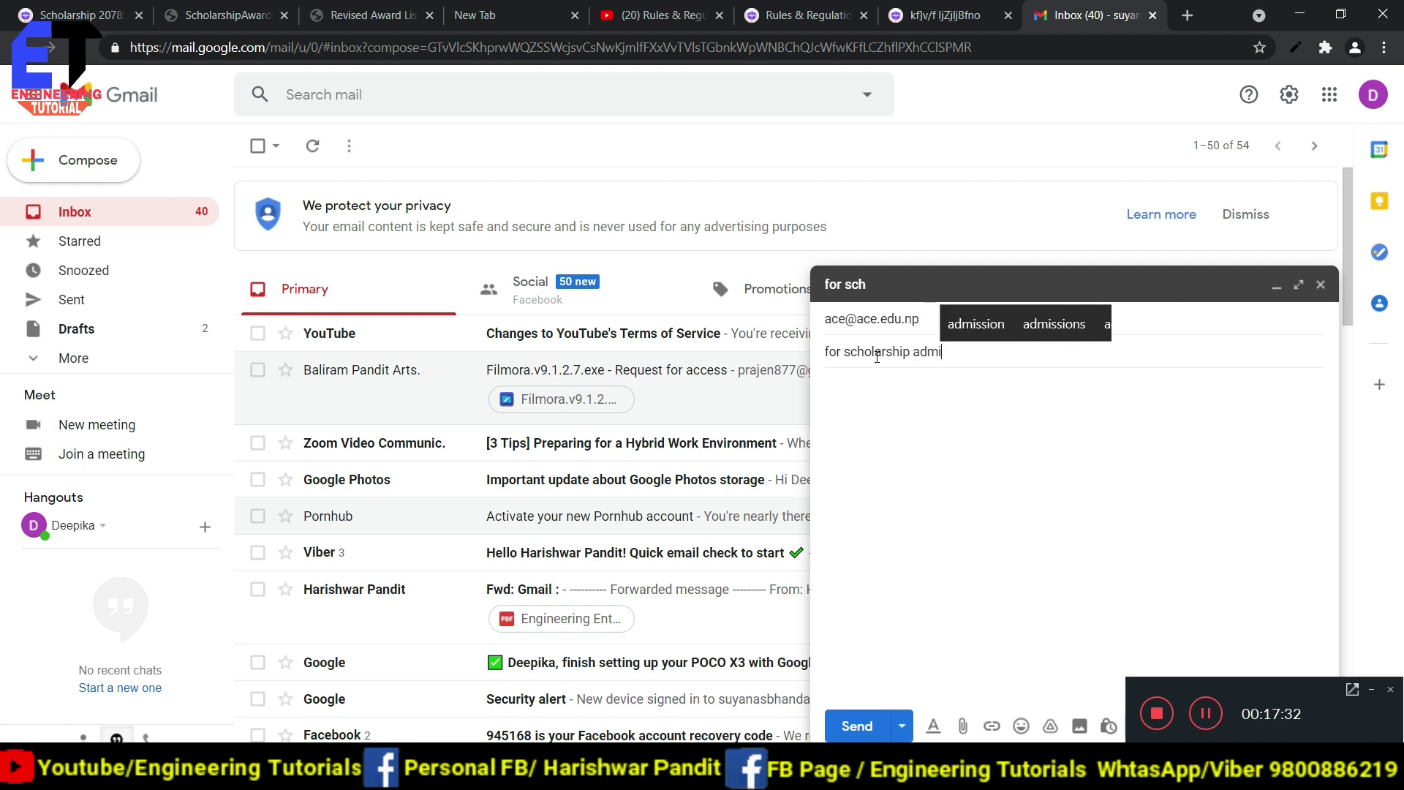
{"action": "type", "text": "sssion"}
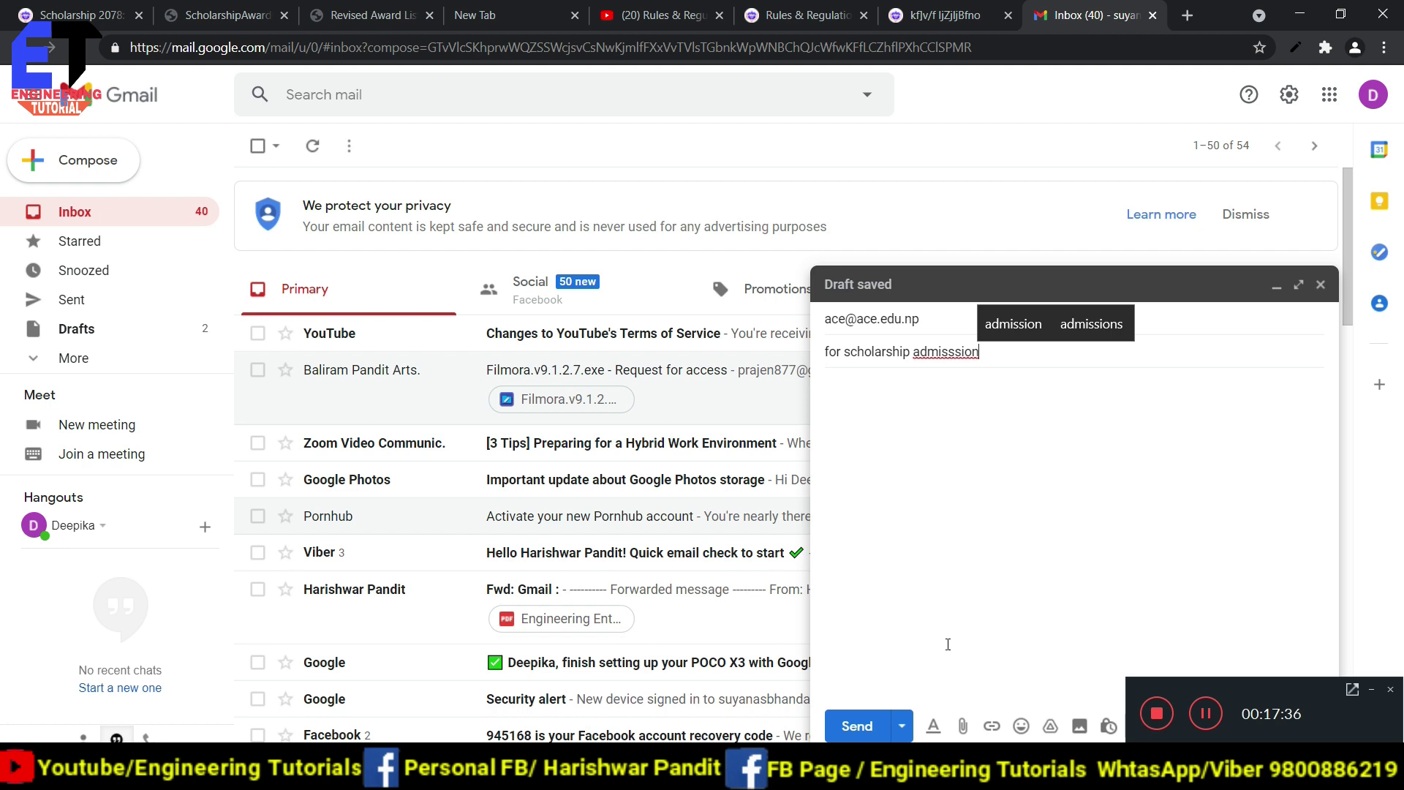
Attach the civil letter image from the Downloads folder to the message.
{"action": "left_click", "coordinate": [964, 725]}
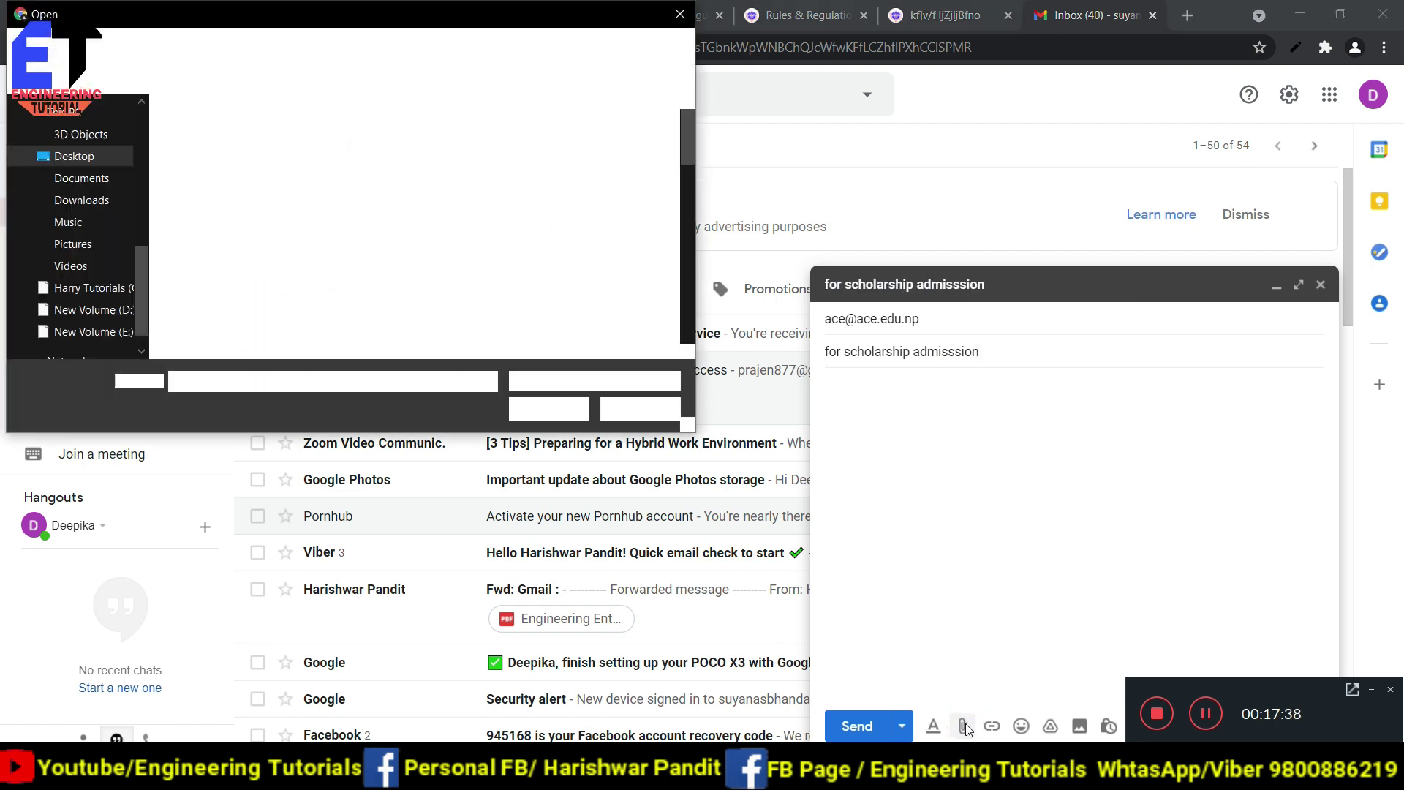
{"action": "left_click", "coordinate": [96, 201]}
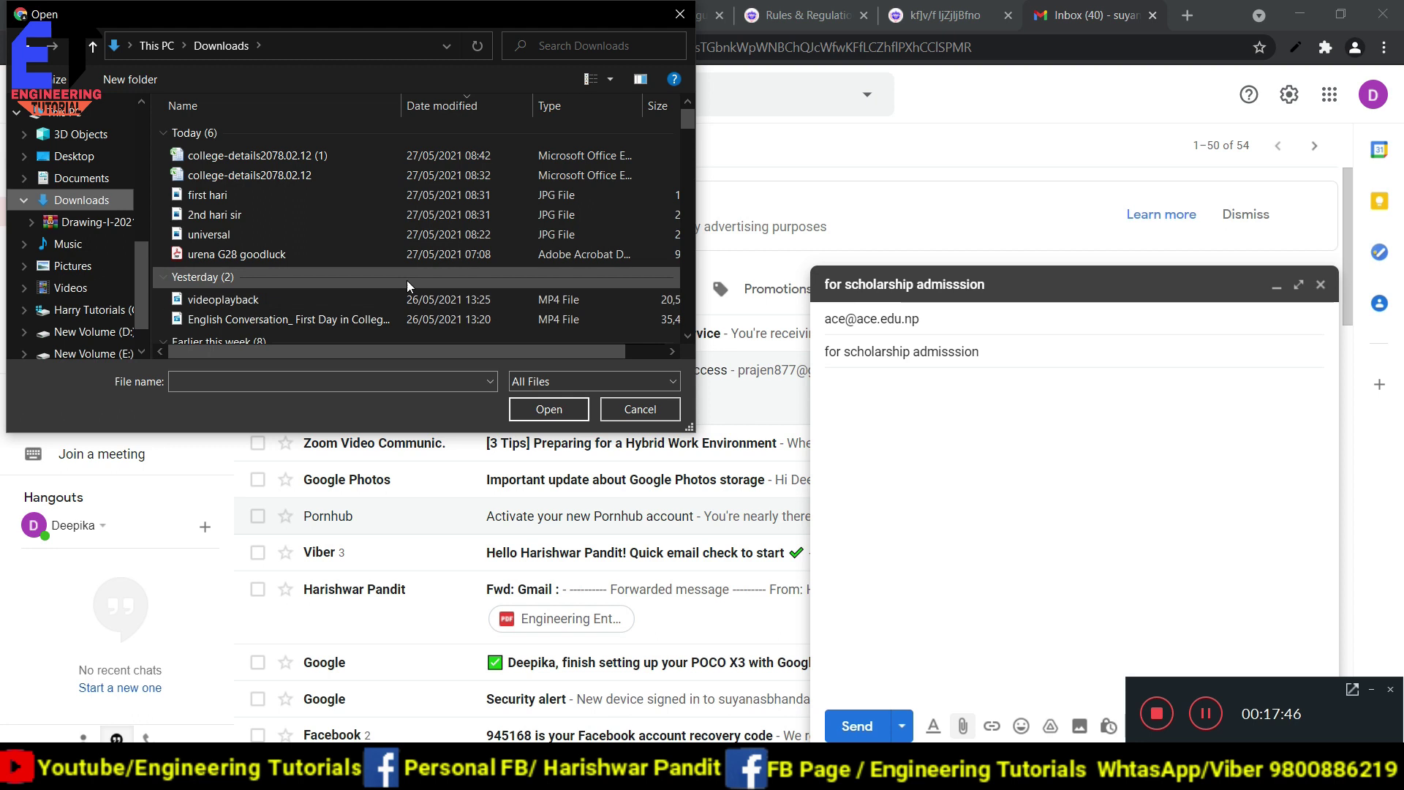
{"action": "left_click_drag", "start_coordinate": [692, 123], "coordinate": [693, 126]}
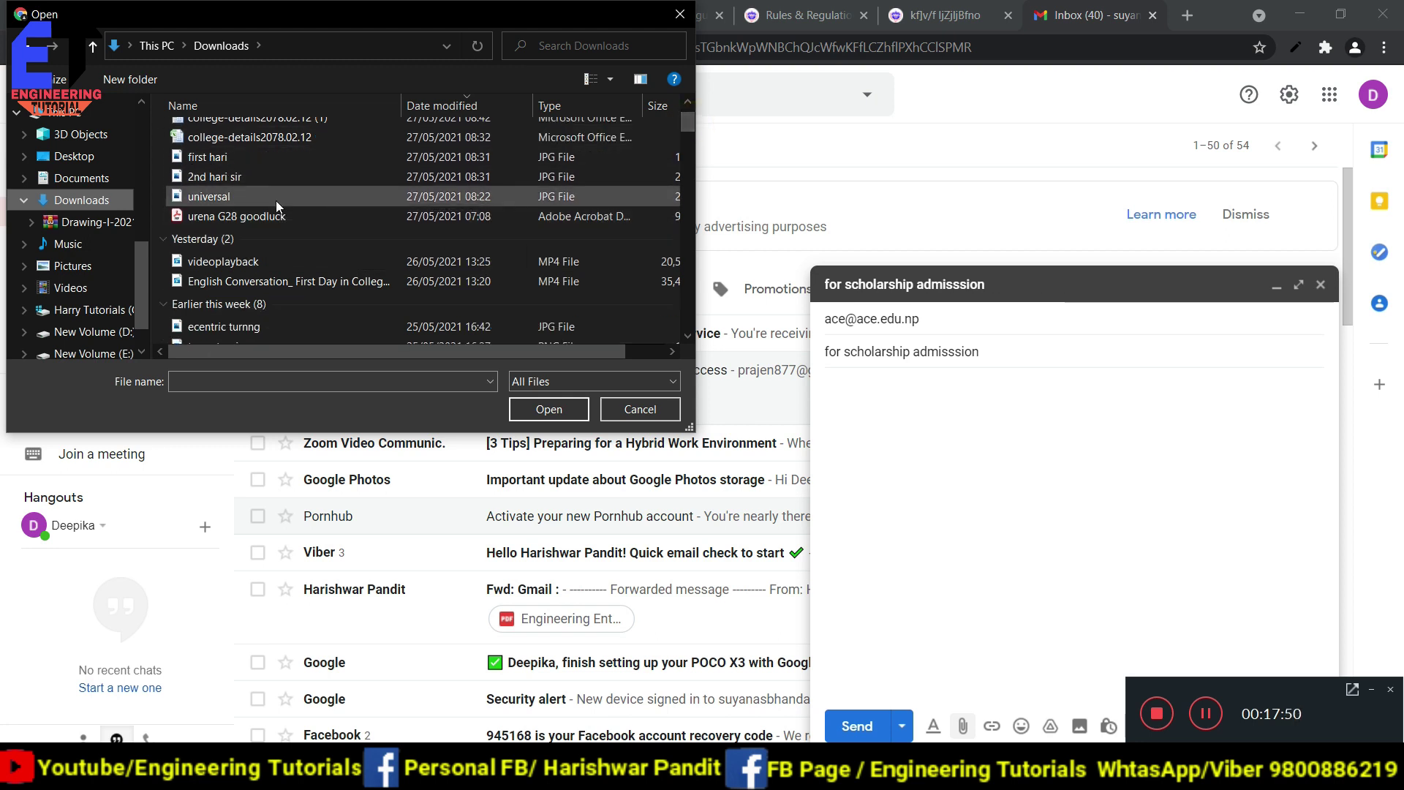
{"action": "scroll", "coordinate": [270, 163], "scroll_direction": "down", "scroll_amount": 2}
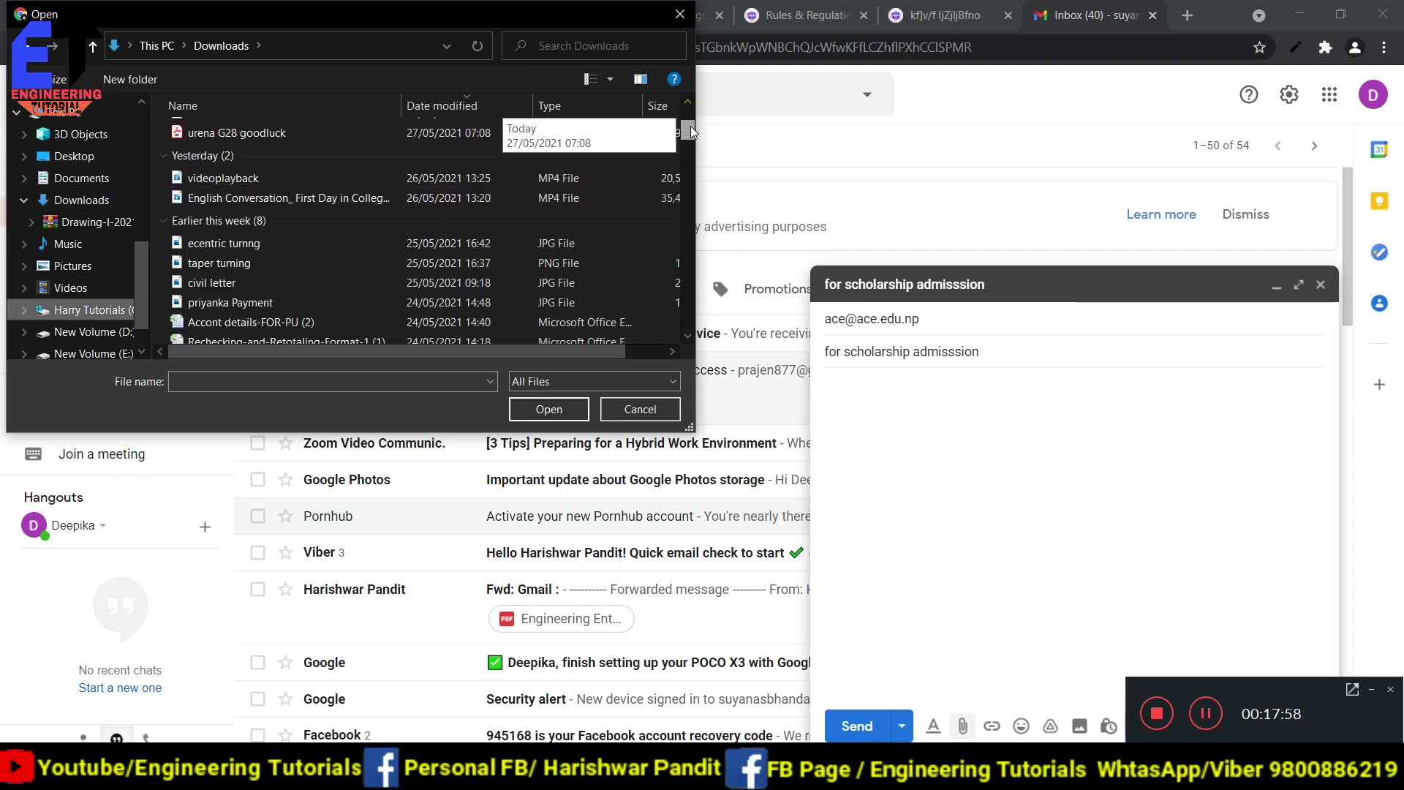
{"action": "left_click", "coordinate": [282, 282]}
{"action": "left_click", "coordinate": [549, 408]}
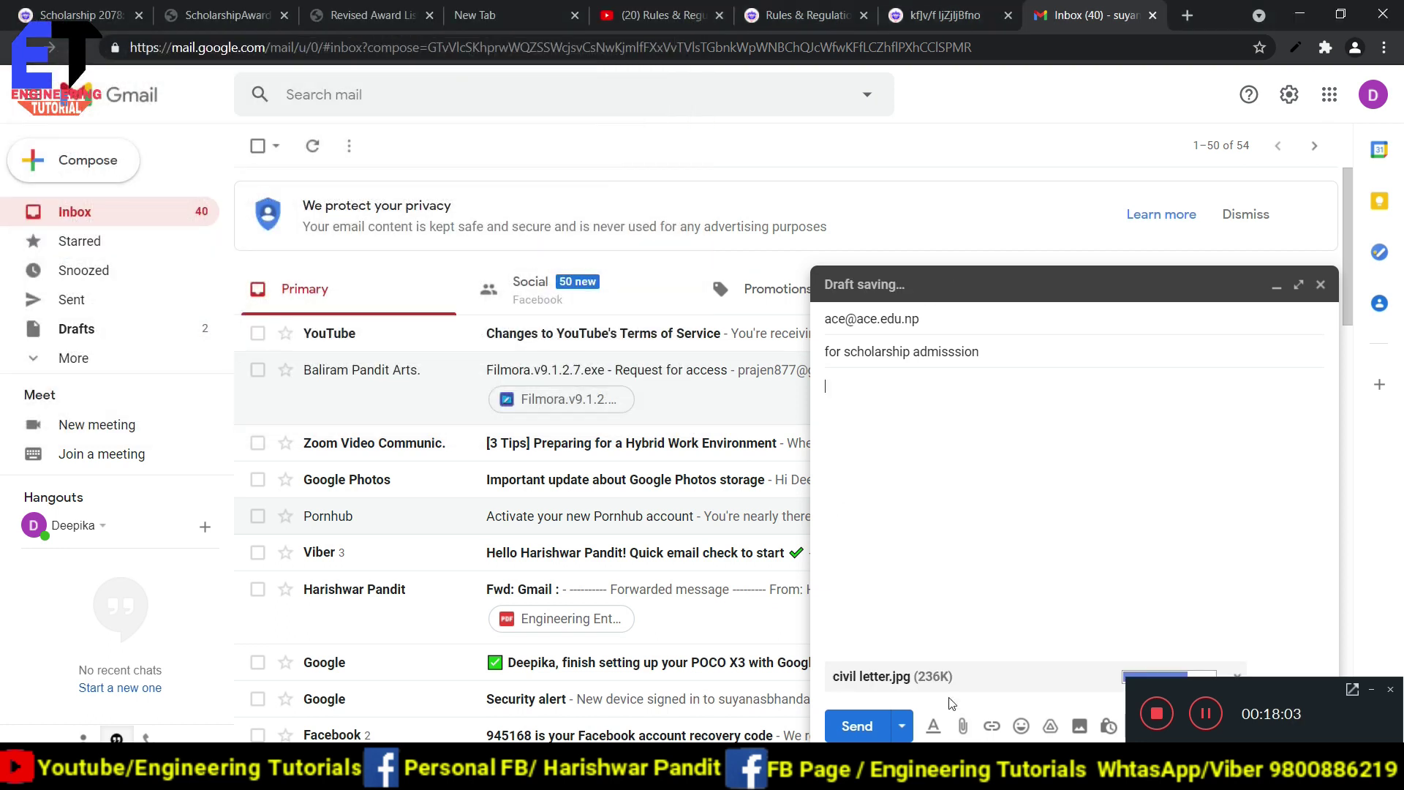
Attach the class 10 certificate, character10, grade10, both nagarikta images and the portrait photo from the applicant's Desktop folder, and close the draft unsent.
{"action": "left_click", "coordinate": [962, 728]}
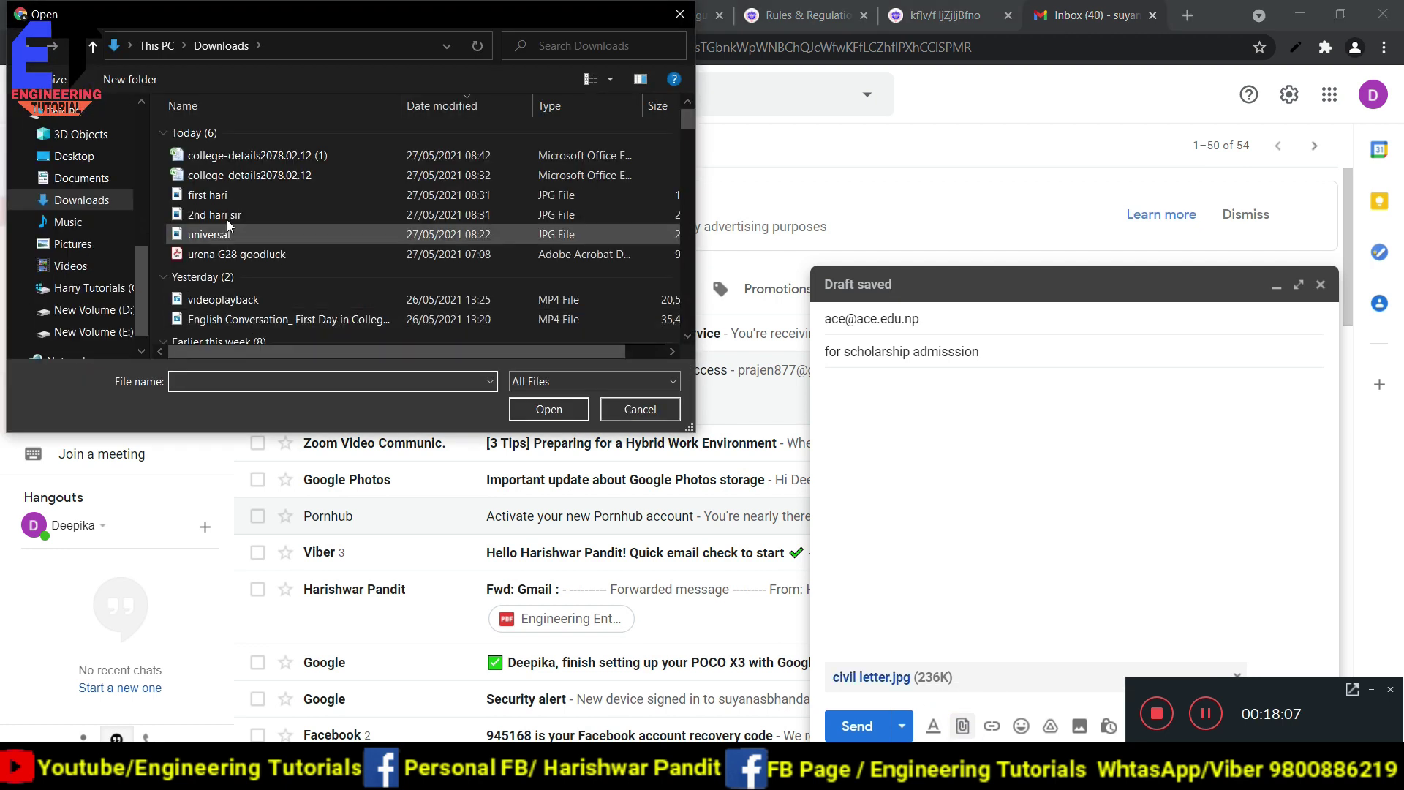
{"action": "left_click", "coordinate": [77, 161]}
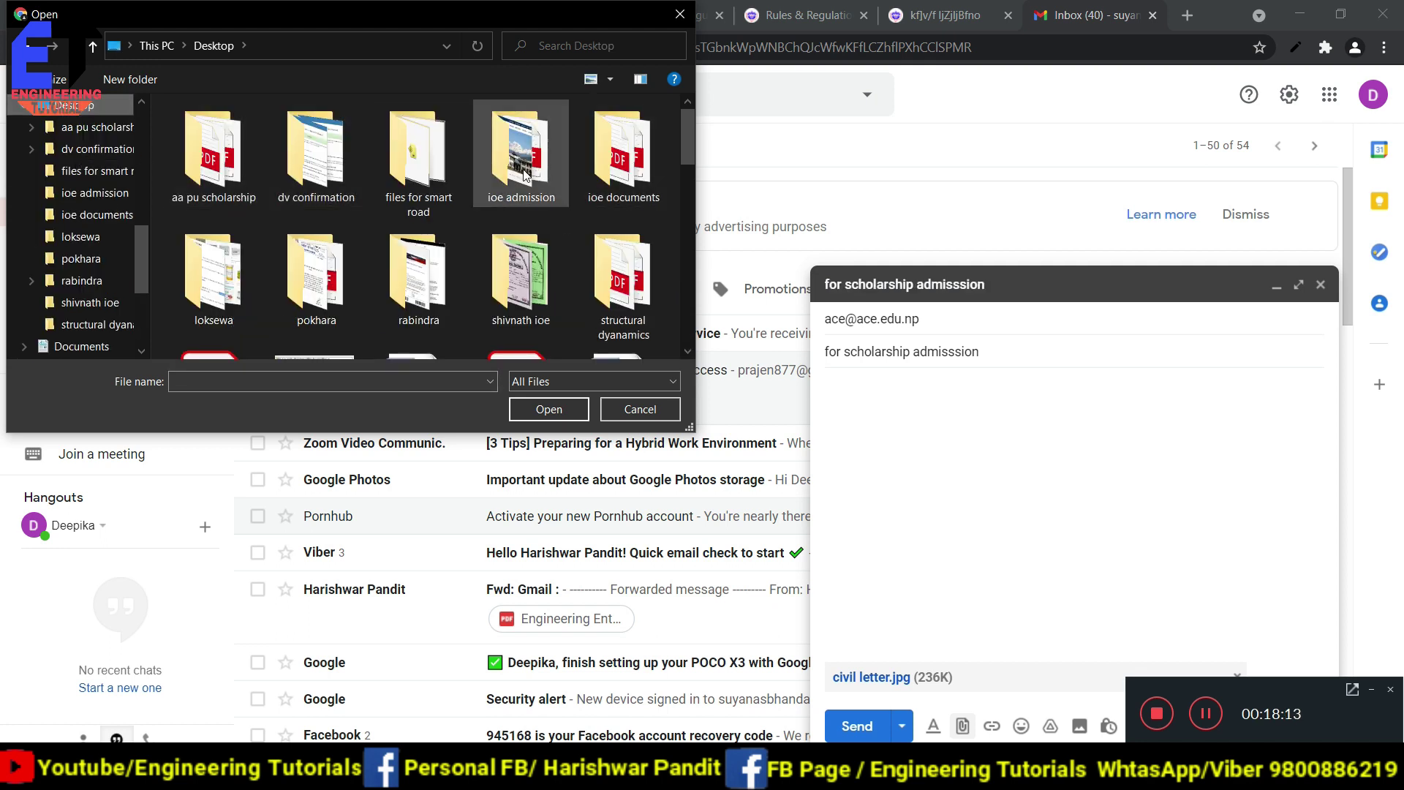
{"action": "left_click", "coordinate": [530, 313]}
{"action": "left_click", "coordinate": [530, 313]}
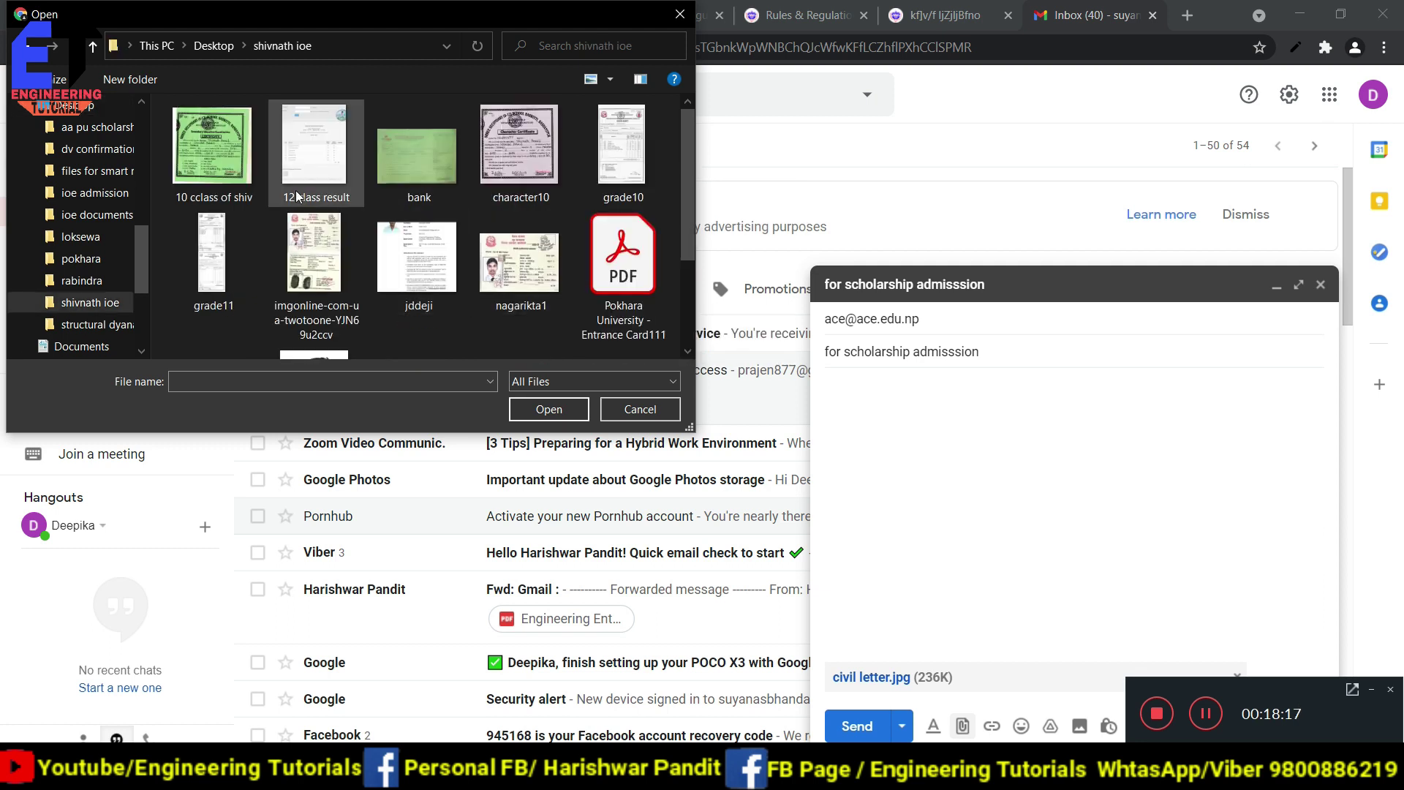
{"action": "left_click", "coordinate": [218, 169]}
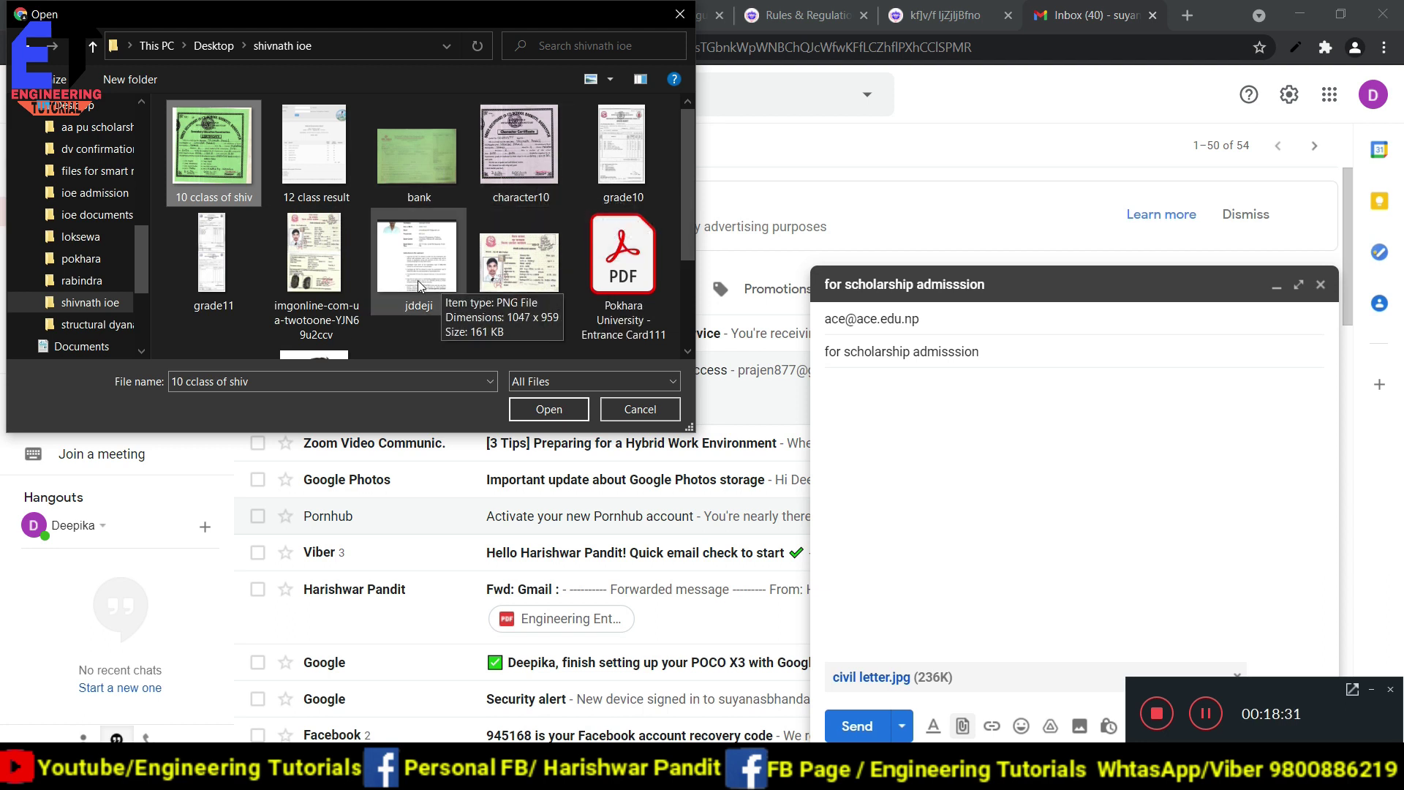
{"action": "left_click", "coordinate": [558, 155]}
{"action": "left_click", "coordinate": [611, 164], "text": "ctrl"}
{"action": "left_click", "coordinate": [549, 276], "text": "ctrl"}
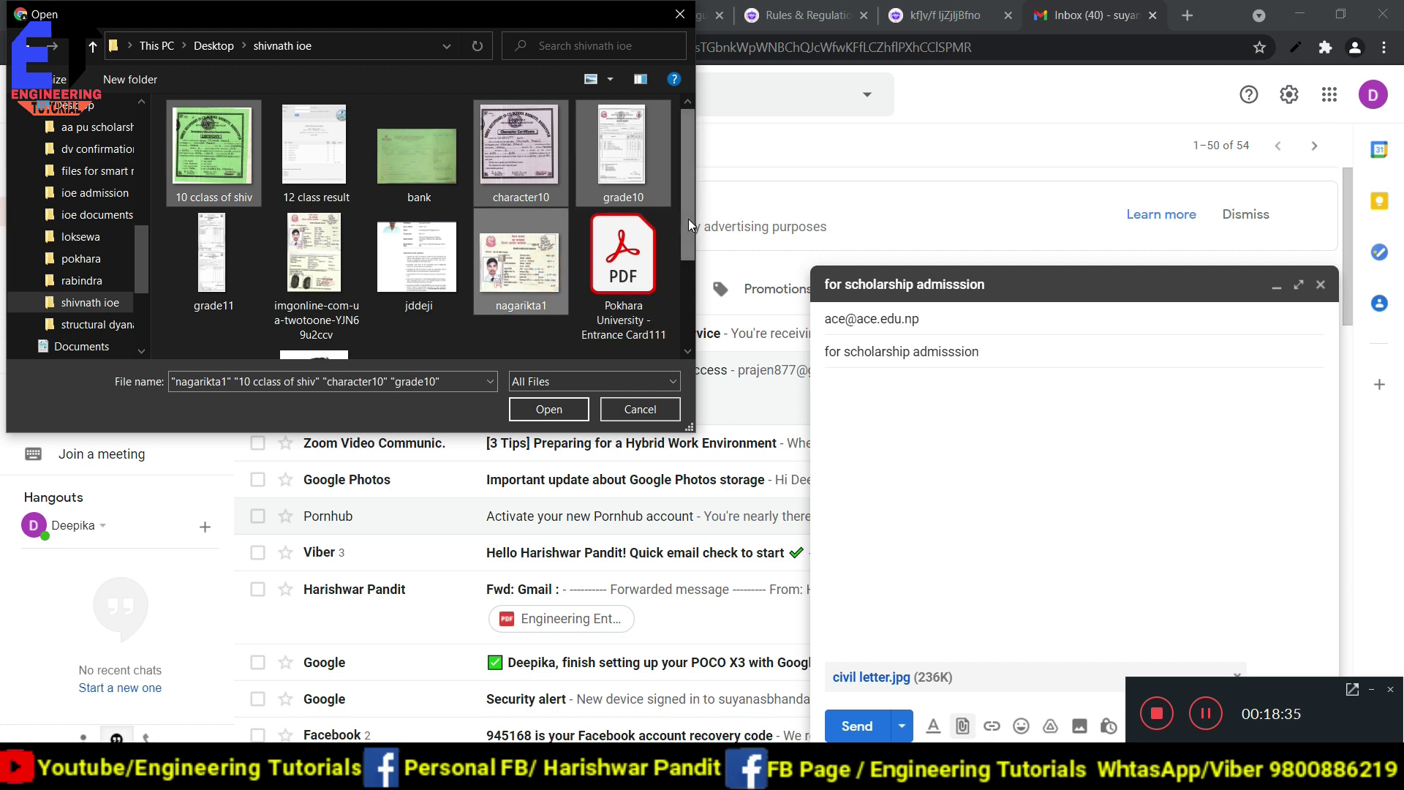
{"action": "left_click_drag", "start_coordinate": [687, 222], "coordinate": [677, 305]}
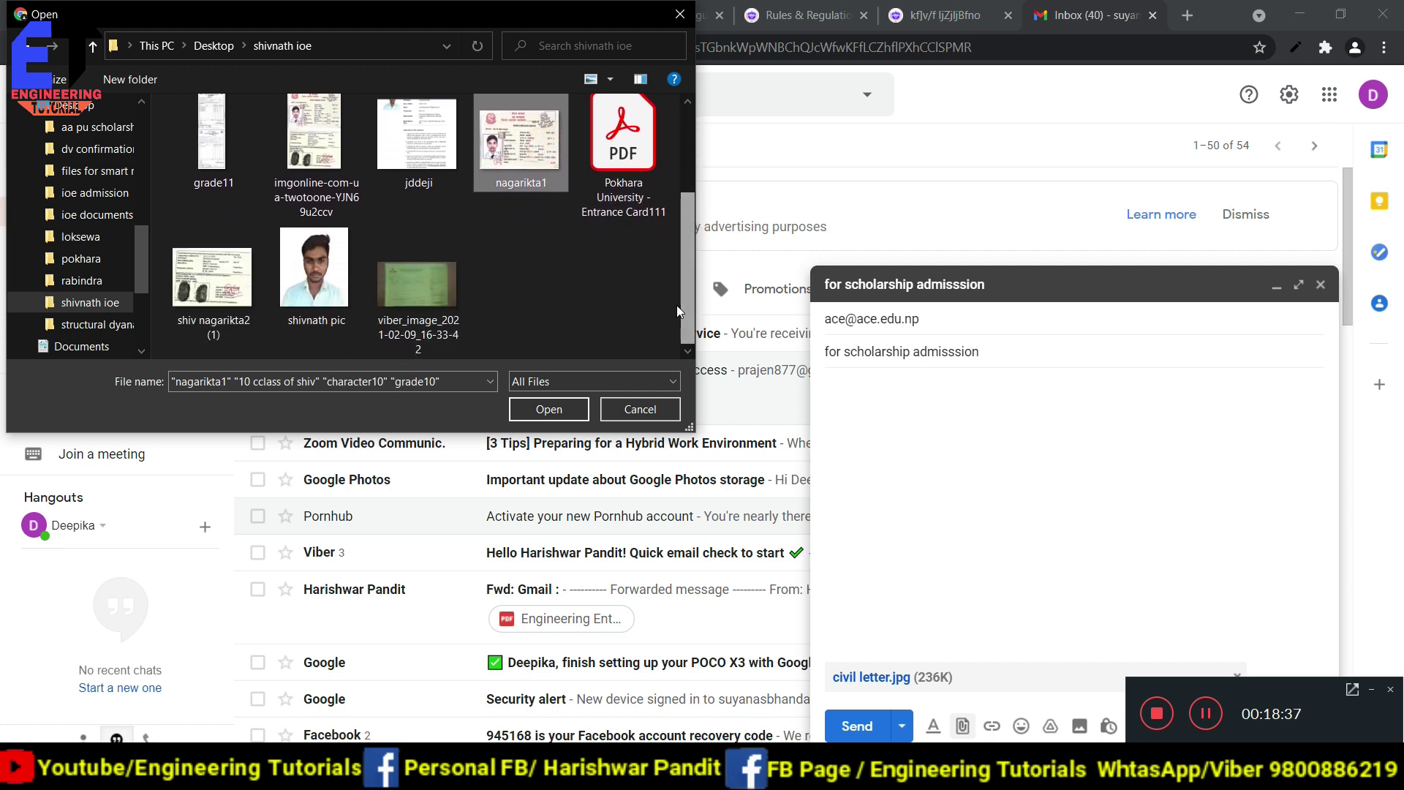
{"action": "left_click", "coordinate": [310, 276], "text": "ctrl"}
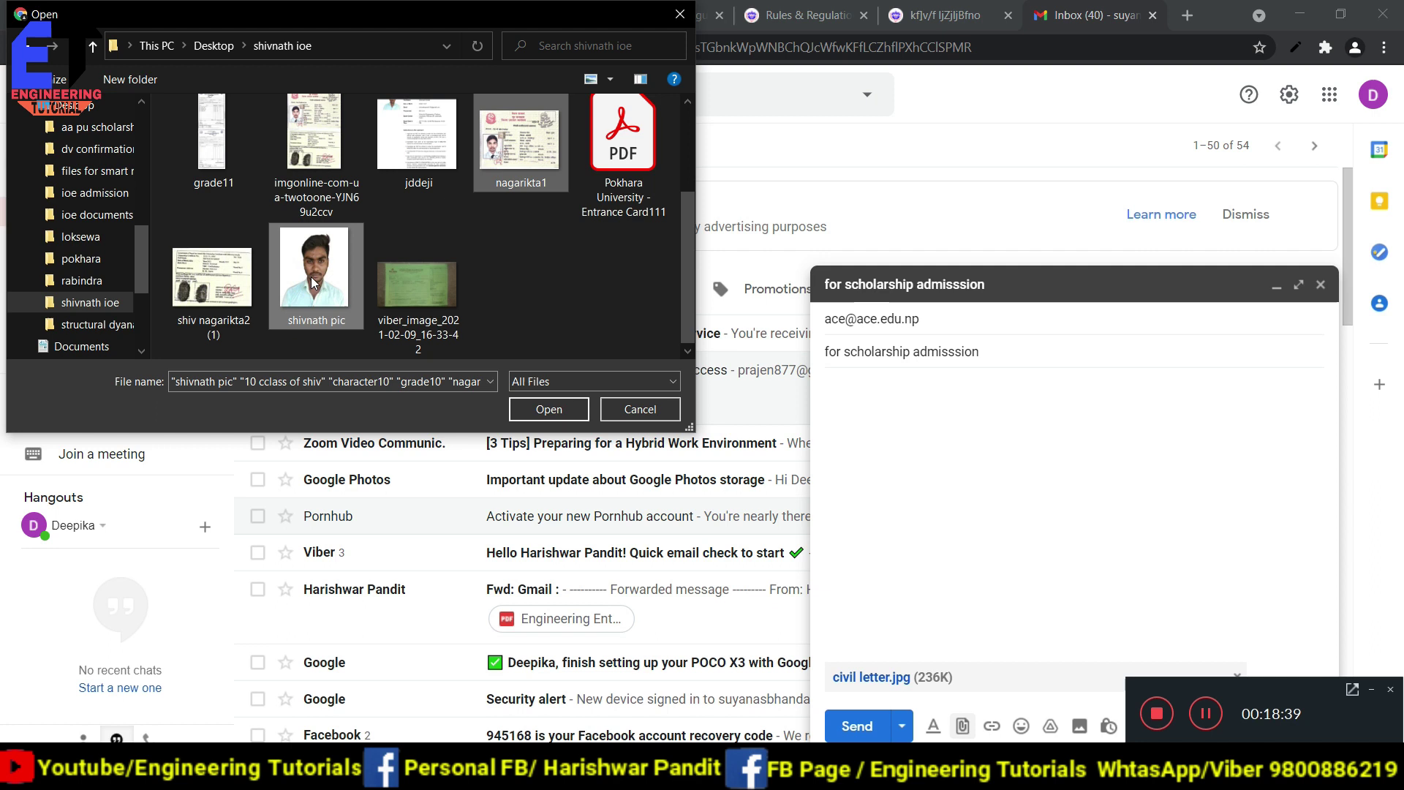
{"action": "left_click", "coordinate": [233, 297], "text": "ctrl"}
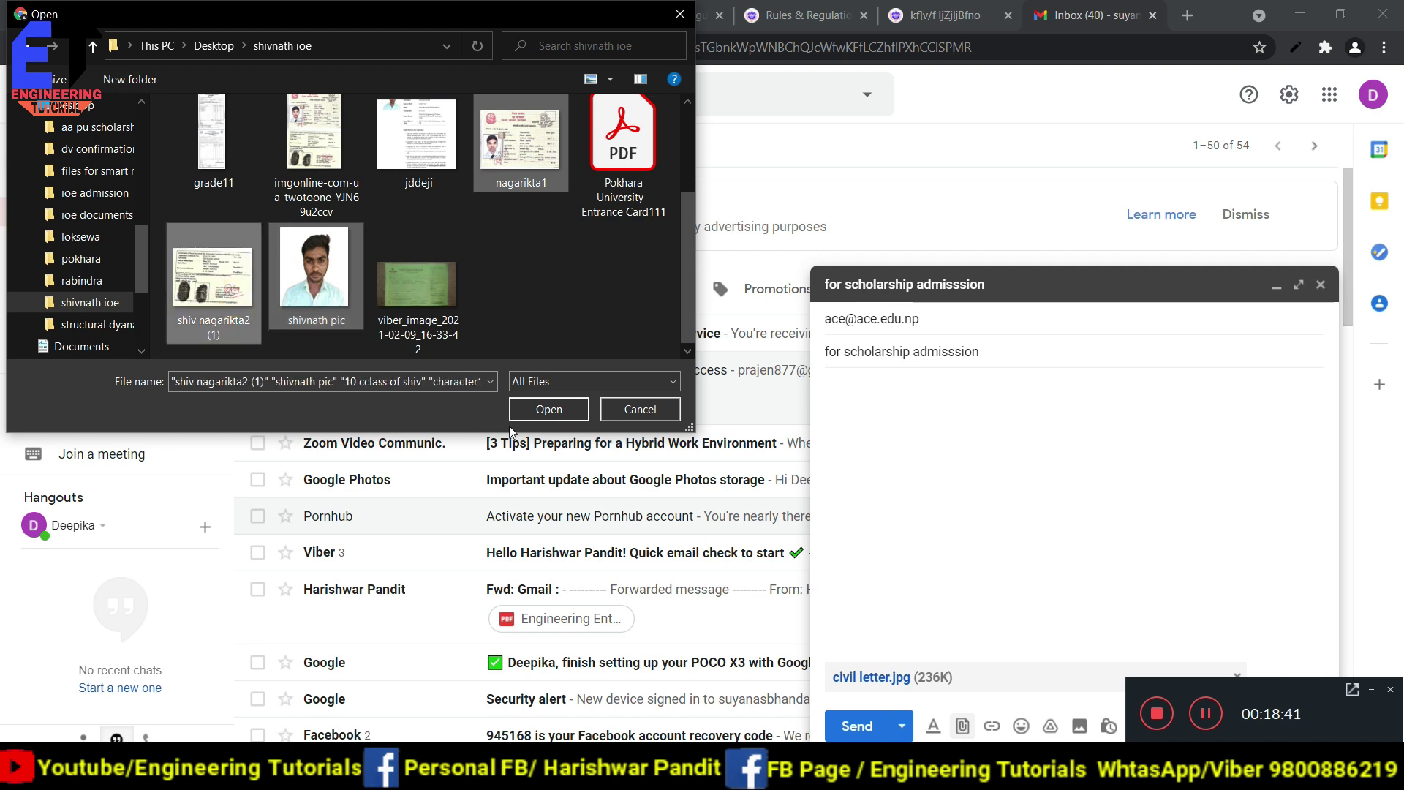
{"action": "left_click", "coordinate": [548, 407]}
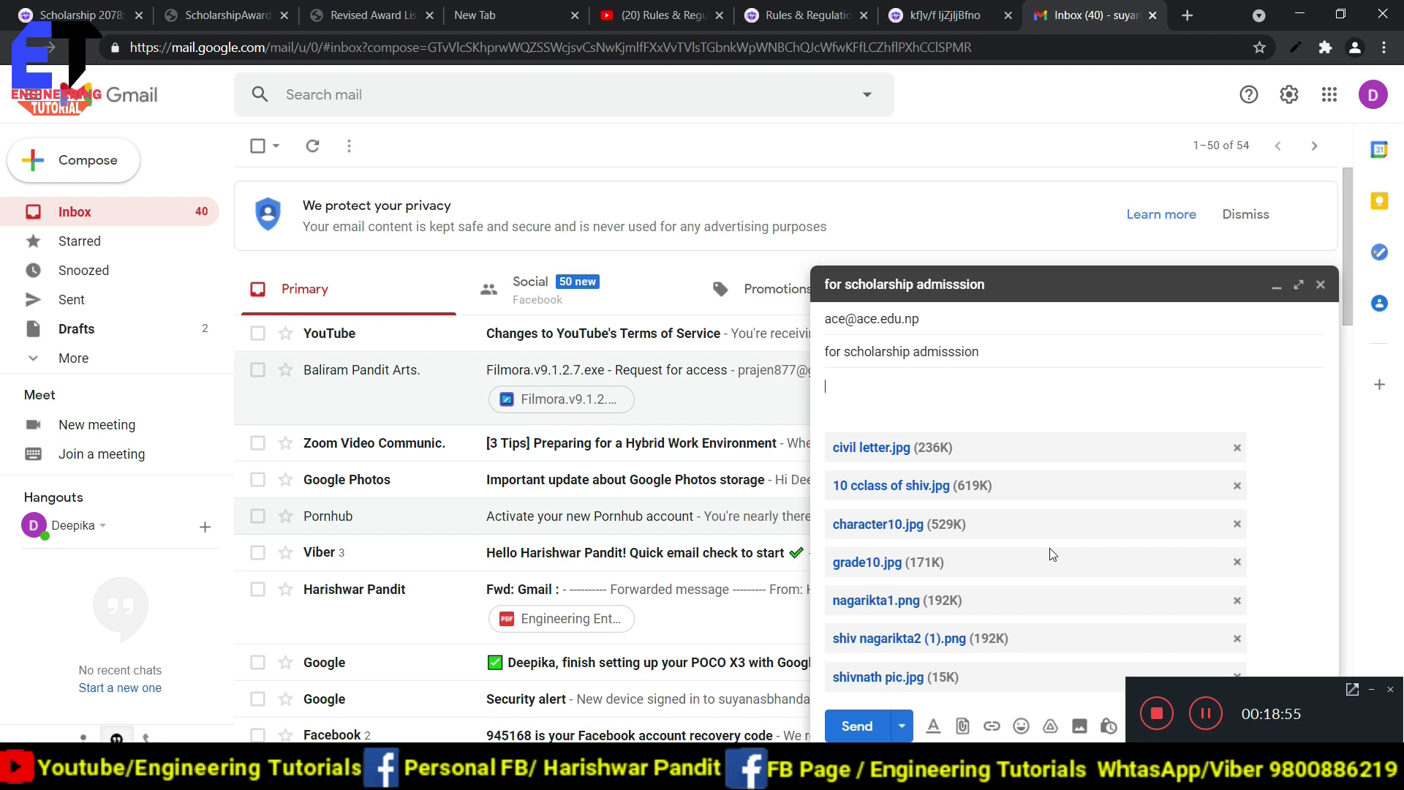
{"action": "left_click", "coordinate": [1320, 287]}
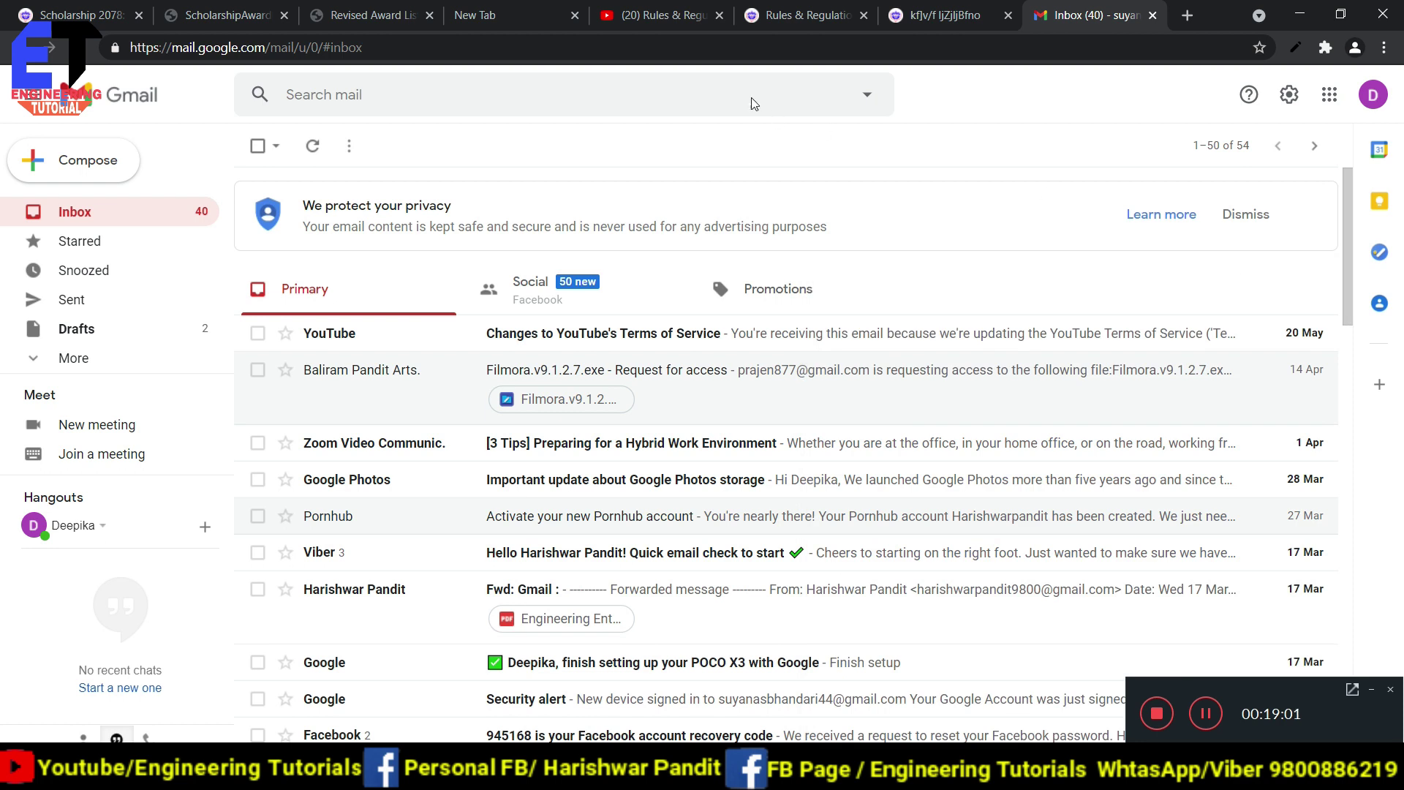
Review the open scholarship pages: the revised award notice, the quota distribution video, the Rules & Regulation page and the BE IT award list from its first page.
{"action": "left_click", "coordinate": [353, 15]}
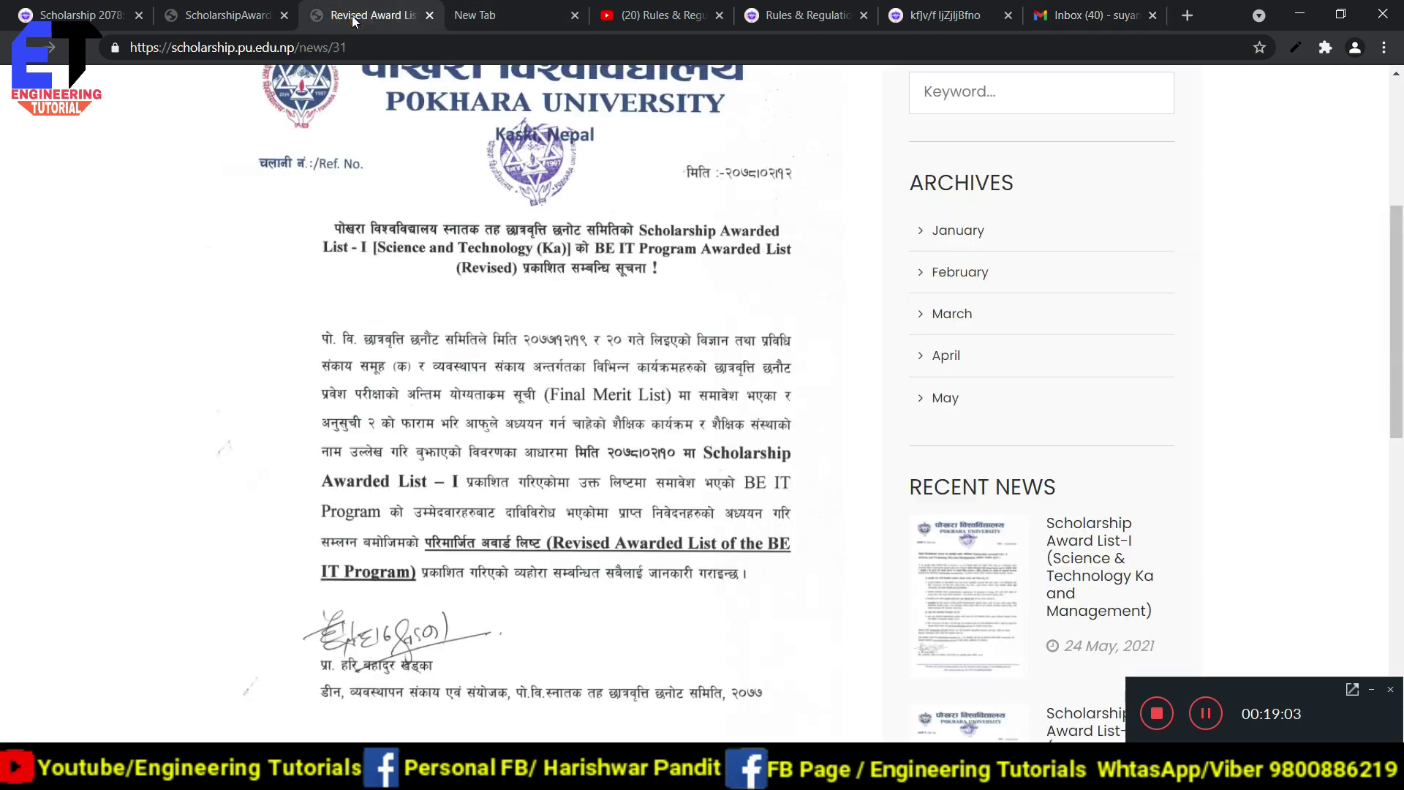
{"action": "left_click", "coordinate": [244, 16]}
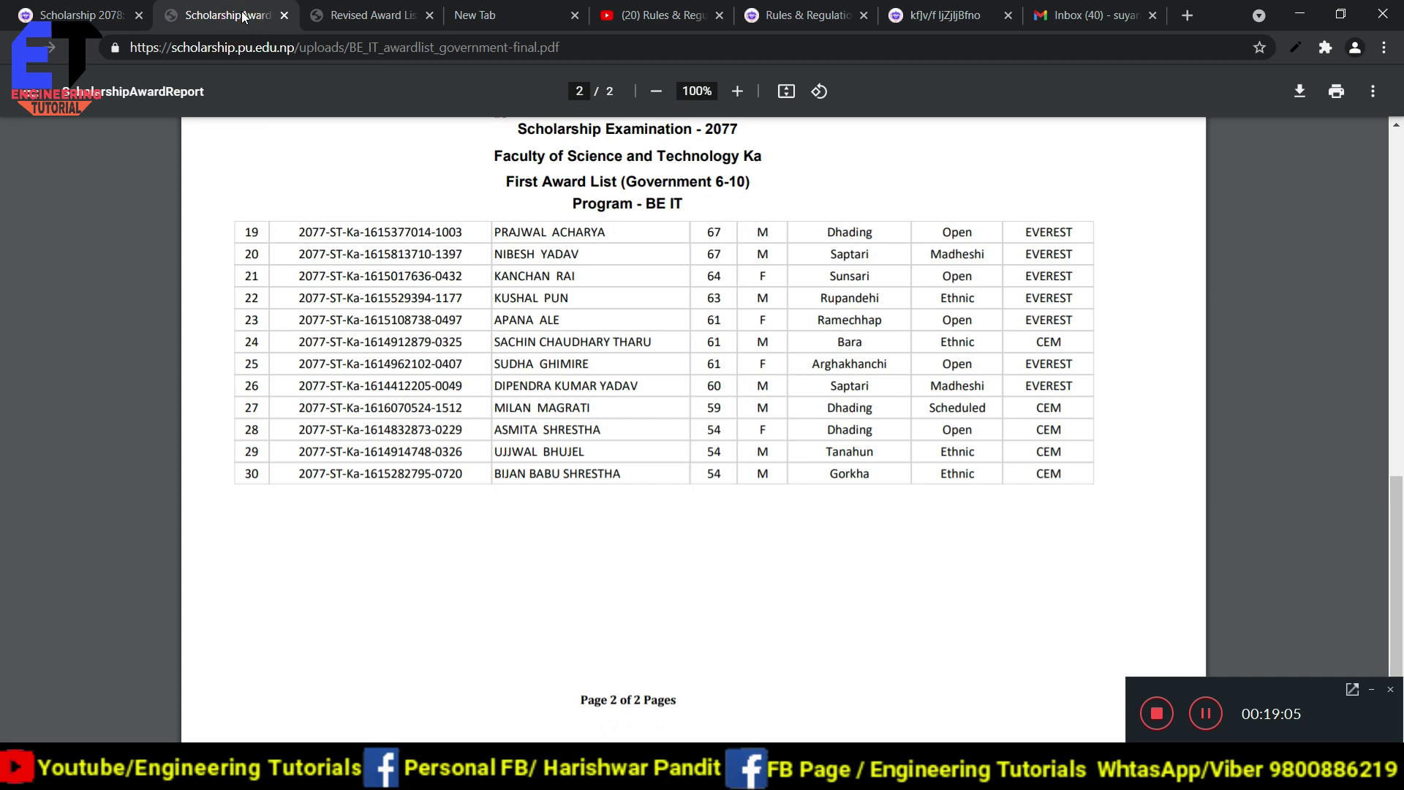
{"action": "left_click", "coordinate": [474, 9]}
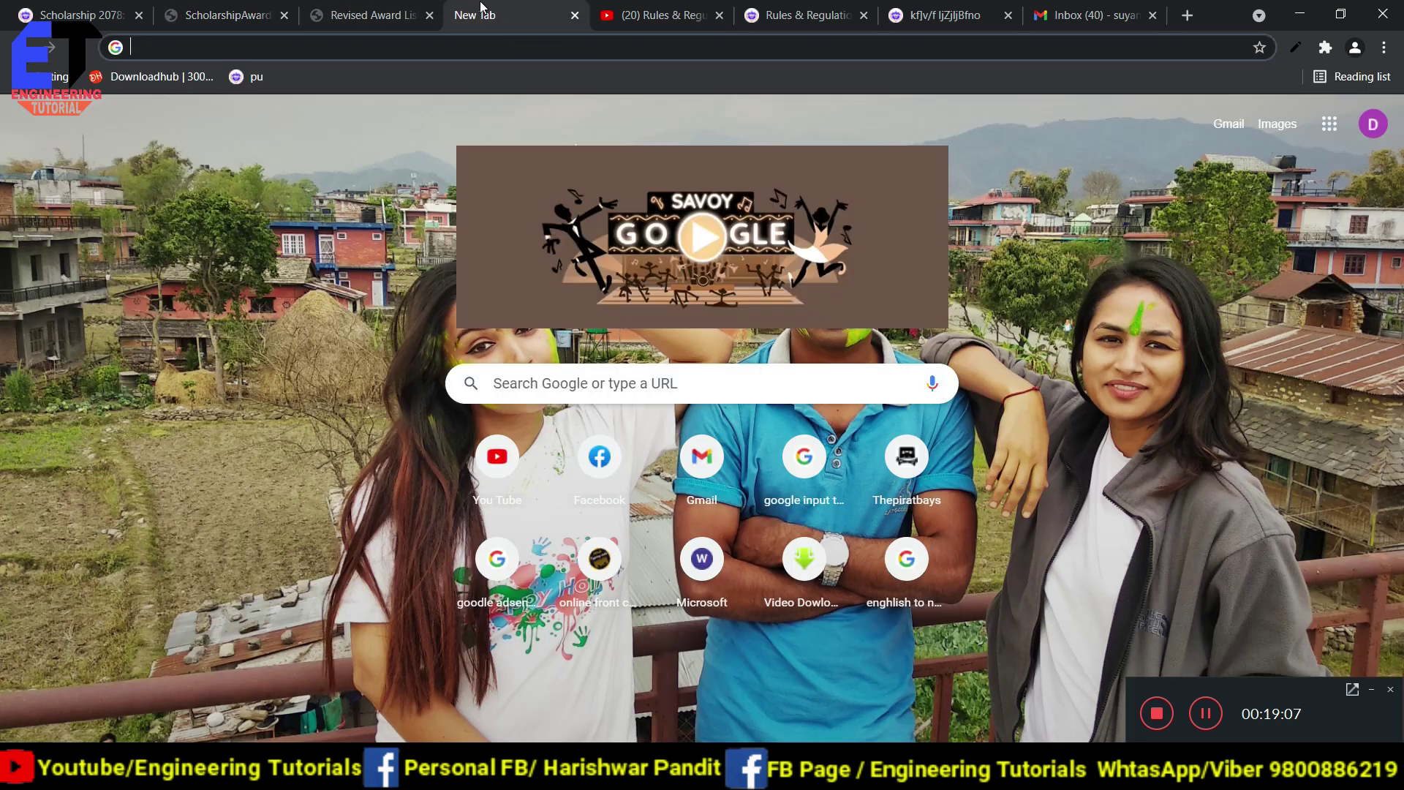
{"action": "left_click", "coordinate": [666, 16]}
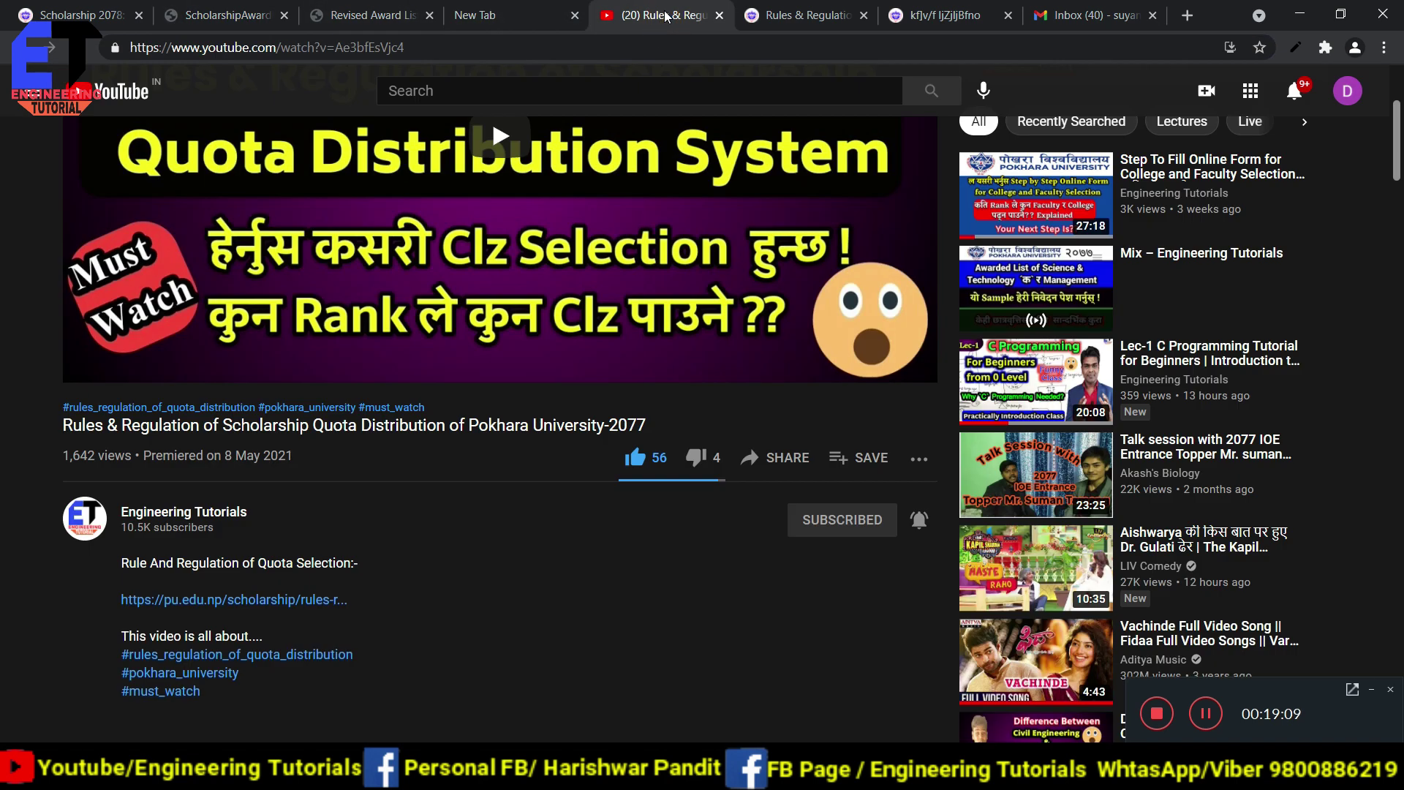
{"action": "scroll", "coordinate": [638, 238], "scroll_direction": "up", "scroll_amount": 3}
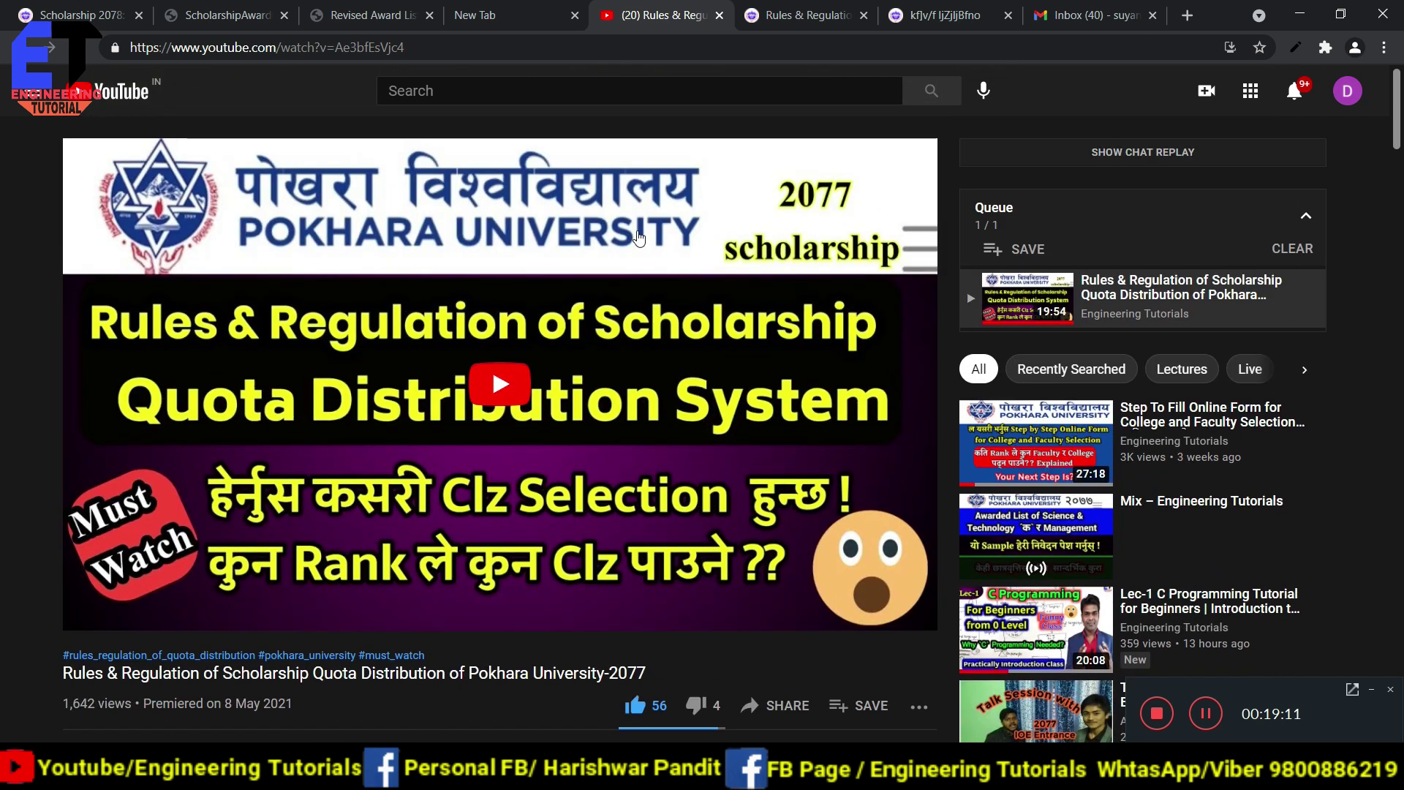
{"action": "scroll", "coordinate": [400, 644], "scroll_direction": "down", "scroll_amount": 1}
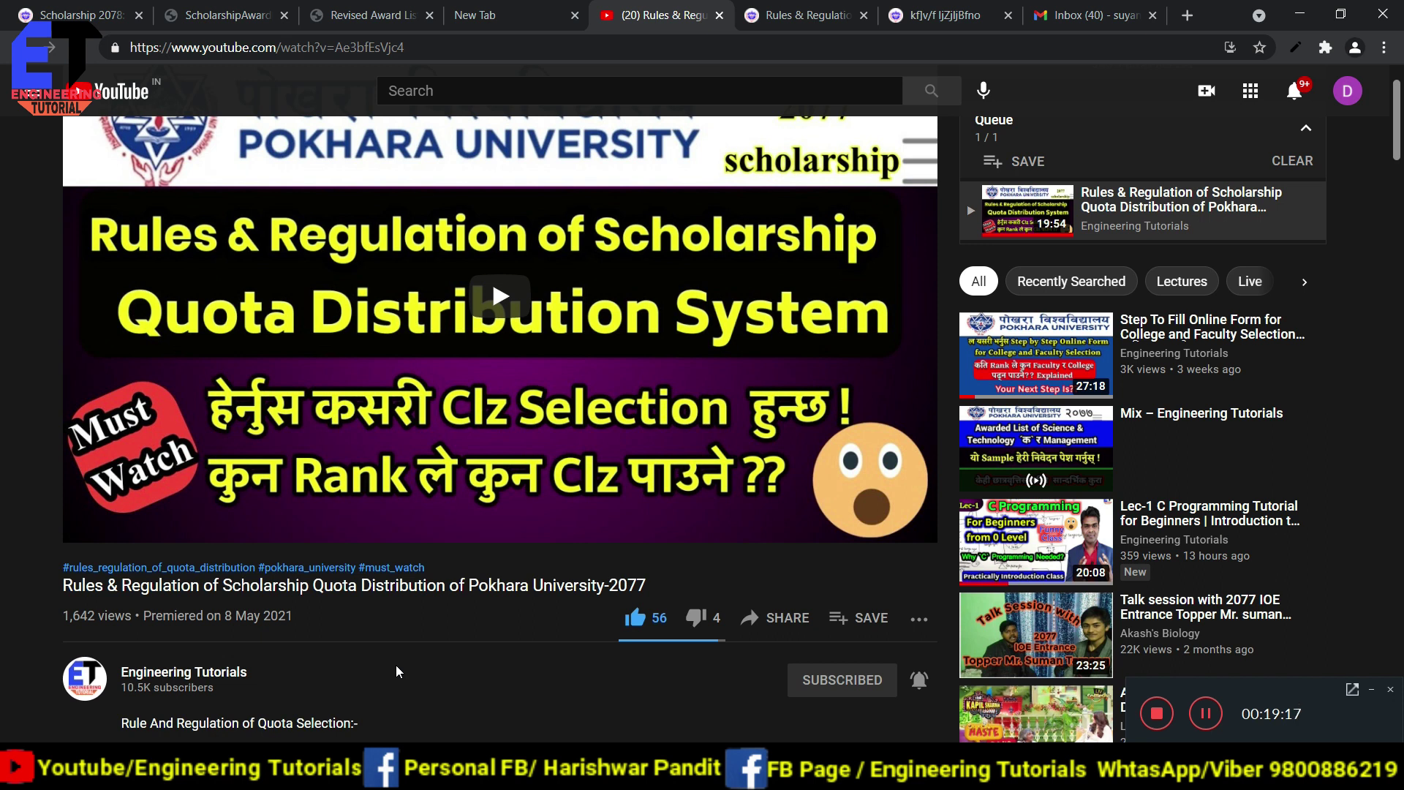
{"action": "left_click", "coordinate": [806, 9]}
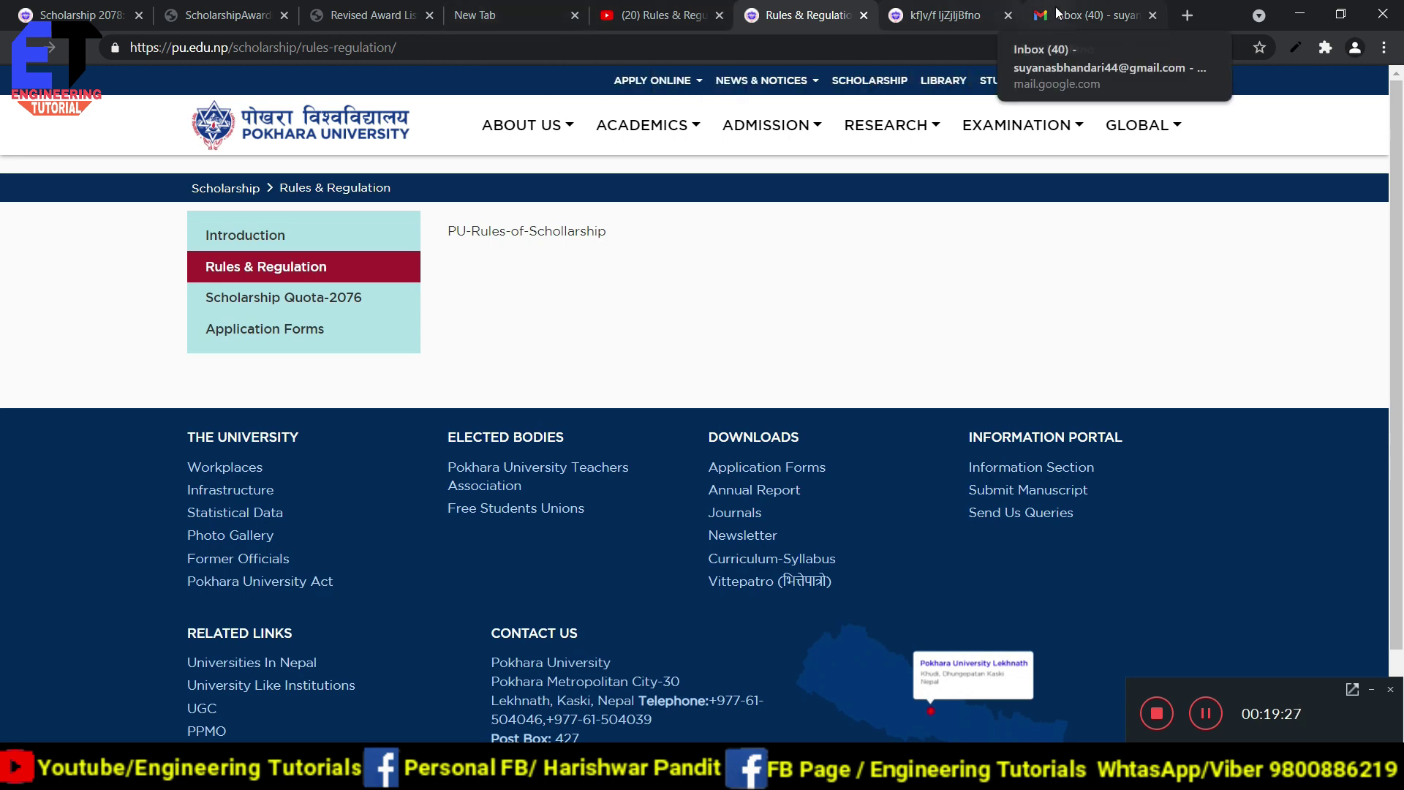
{"action": "left_click", "coordinate": [1093, 14]}
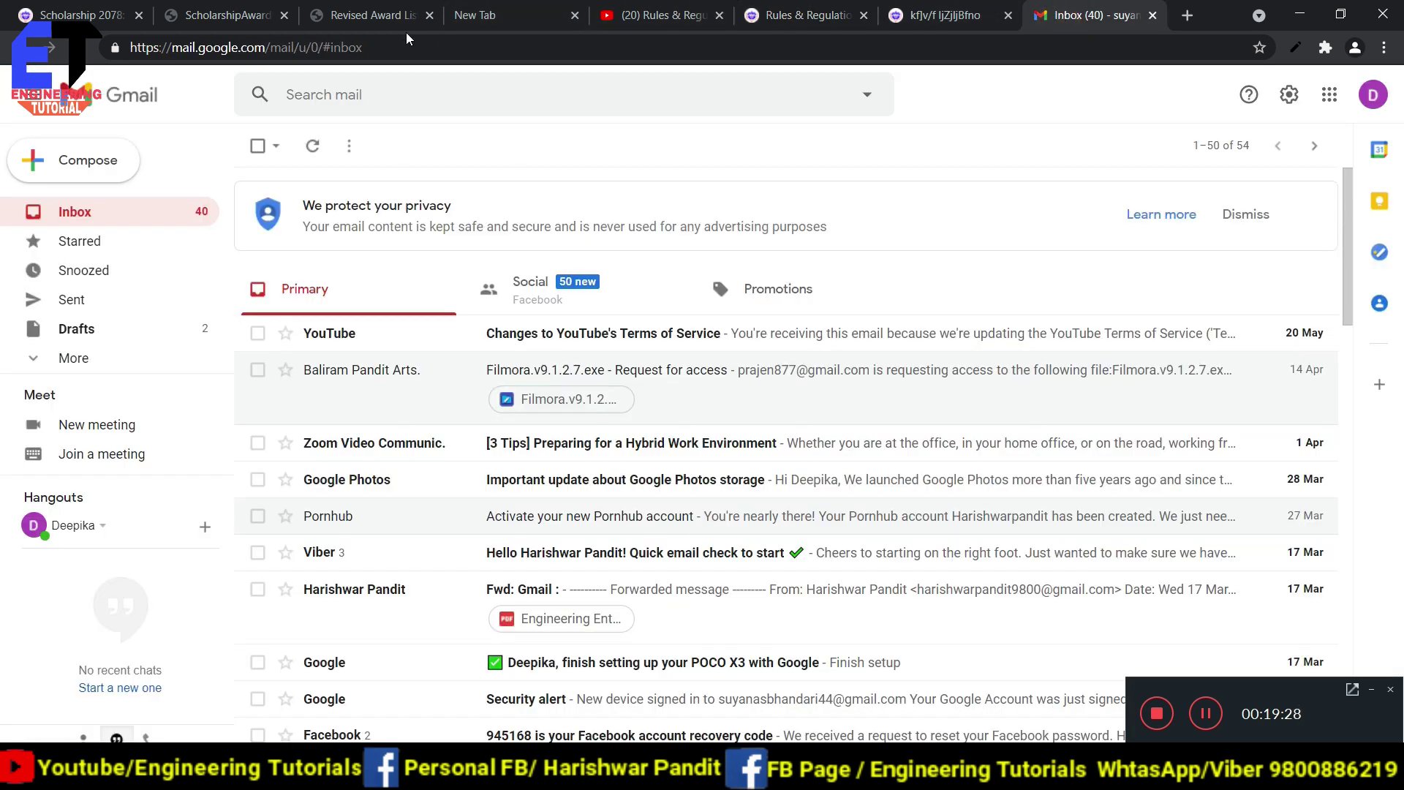
{"action": "left_click", "coordinate": [329, 15]}
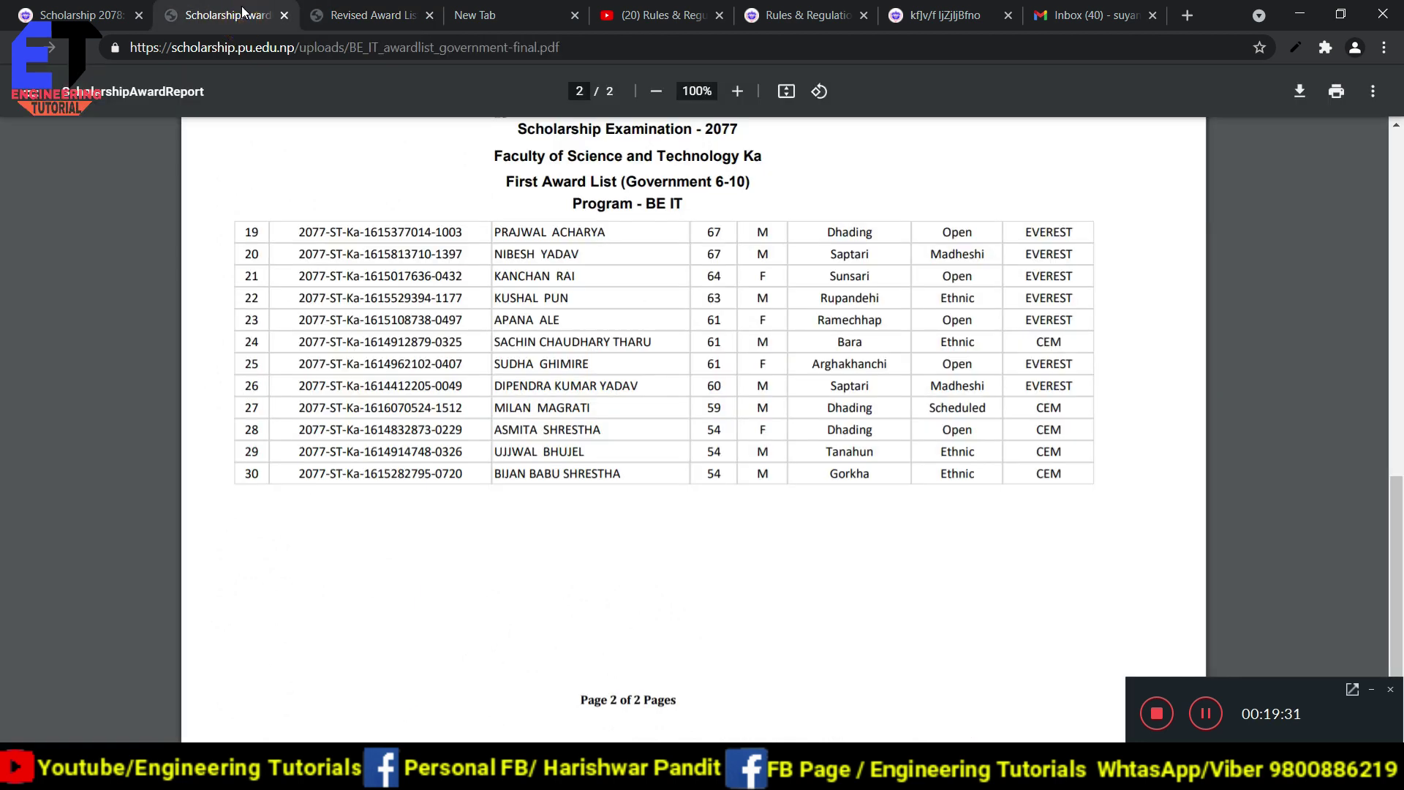
{"action": "scroll", "coordinate": [558, 217], "scroll_direction": "up", "scroll_amount": 20}
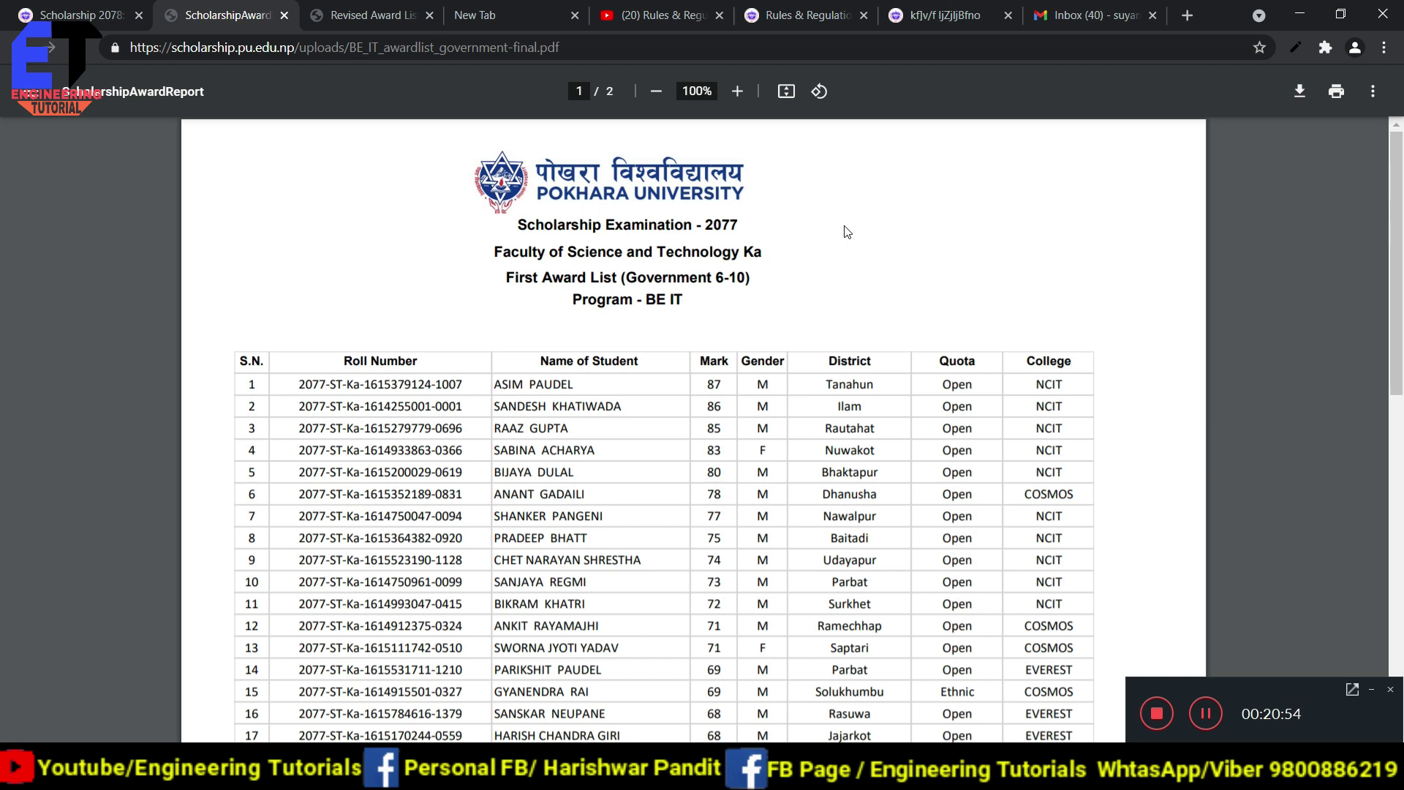
{"action": "left_click", "coordinate": [844, 226]}
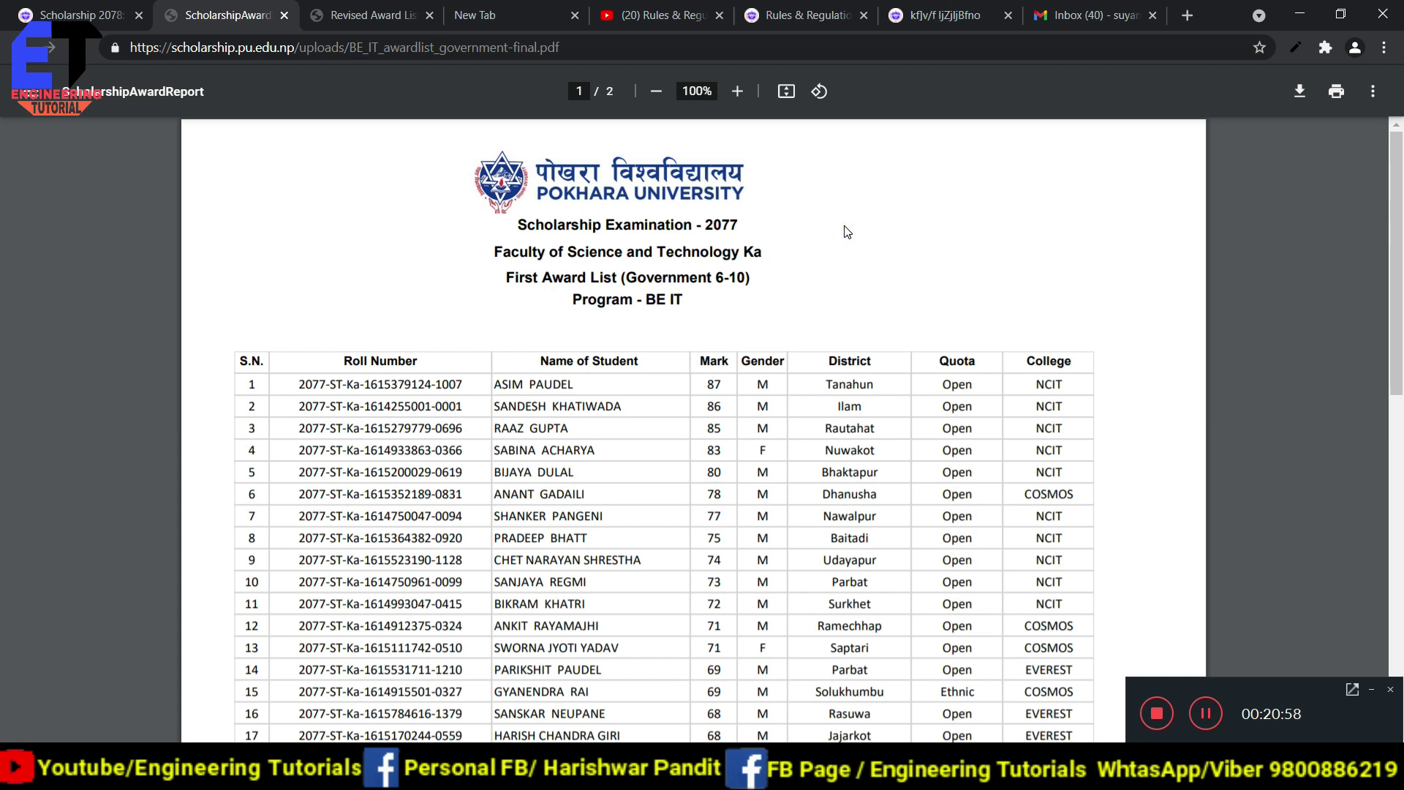